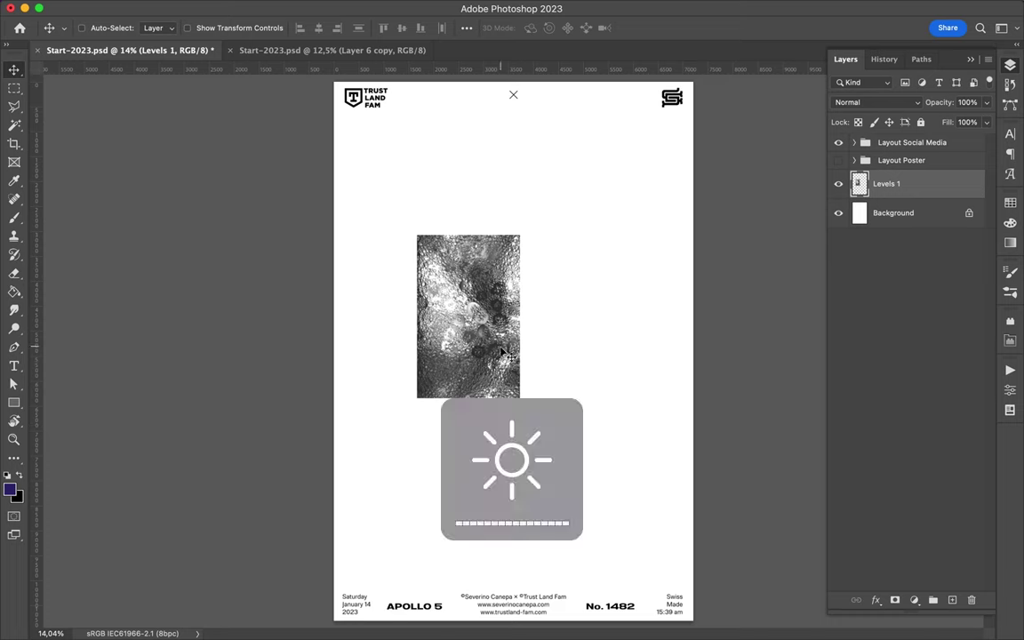
Copy a circle of the moon texture to a new layer and Liquify-smear it into a tall pillar
{"action": "key", "text": "ctrl+m"}
{"action": "left_click", "coordinate": [427, 75]}
{"action": "key", "text": "m"}
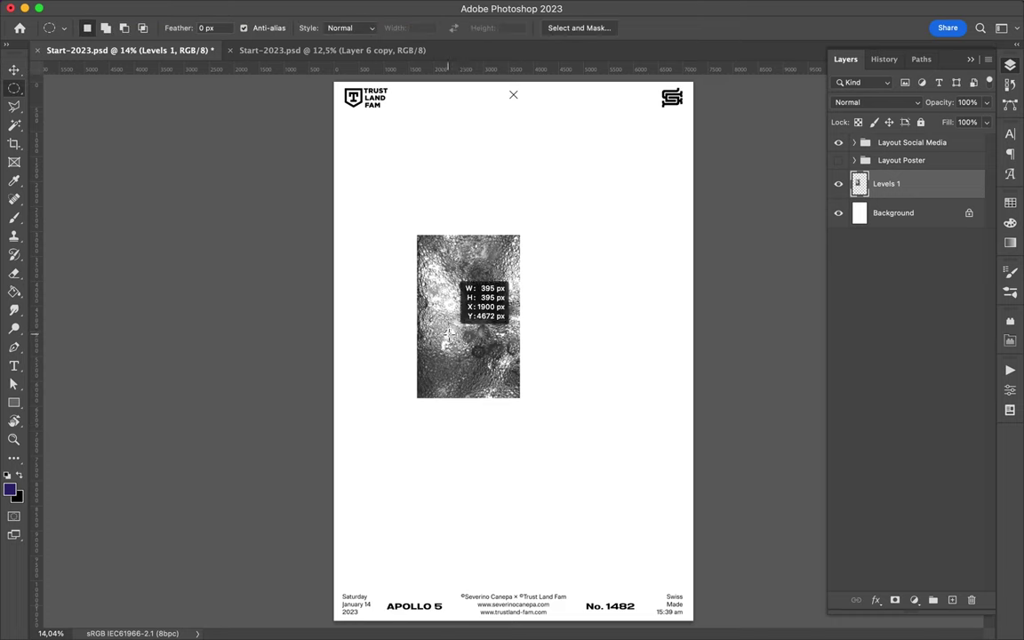
{"action": "key", "text": "ctrl+j"}
{"action": "key", "text": "v"}
{"action": "left_click_drag", "start_coordinate": [455, 342], "coordinate": [522, 350]}
{"action": "left_click", "coordinate": [268, 8]}
{"action": "key", "text": "Escape"}
{"action": "key", "text": "ctrl+shift+x"}
{"action": "left_click_drag", "start_coordinate": [359, 276], "coordinate": [365, 557]}
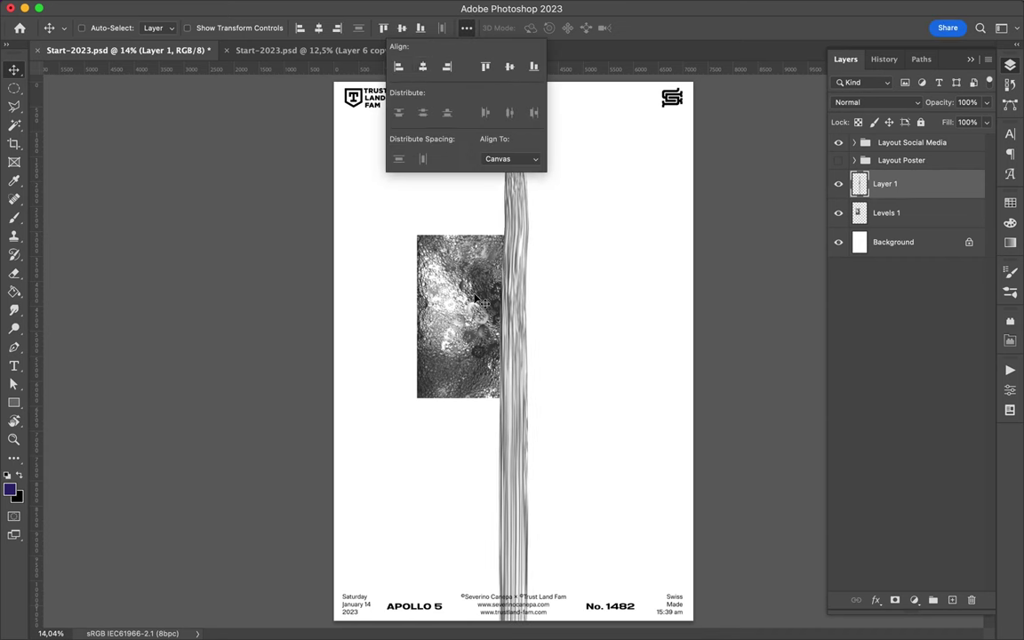
Select a small blob near the moon texture and Liquify it into a long curved swirl
{"action": "left_click_drag", "start_coordinate": [484, 310], "coordinate": [515, 342]}
{"action": "left_click", "coordinate": [330, 7]}
{"action": "left_click", "coordinate": [354, 137]}
{"action": "mouse_move", "coordinate": [247, 226]}
{"action": "left_mouse_down"}
{"action": "mouse_move", "coordinate": [536, 428]}
{"action": "mouse_move", "coordinate": [183, 304]}
{"action": "mouse_move", "coordinate": [297, 320]}
{"action": "mouse_move", "coordinate": [413, 311]}
{"action": "mouse_move", "coordinate": [487, 429]}
{"action": "mouse_move", "coordinate": [549, 445]}
{"action": "mouse_move", "coordinate": [228, 377]}
{"action": "mouse_move", "coordinate": [263, 329]}
{"action": "mouse_move", "coordinate": [297, 311]}
{"action": "mouse_move", "coordinate": [407, 445]}
{"action": "mouse_move", "coordinate": [544, 548]}
{"action": "mouse_move", "coordinate": [69, 377]}
{"action": "mouse_move", "coordinate": [192, 325]}
{"action": "mouse_move", "coordinate": [112, 400]}
{"action": "mouse_move", "coordinate": [563, 544]}
{"action": "left_mouse_up"}
{"action": "mouse_move", "coordinate": [589, 399]}
{"action": "left_mouse_down"}
{"action": "mouse_move", "coordinate": [343, 516]}
{"action": "mouse_move", "coordinate": [125, 491]}
{"action": "mouse_move", "coordinate": [284, 497]}
{"action": "mouse_move", "coordinate": [444, 529]}
{"action": "left_mouse_up"}
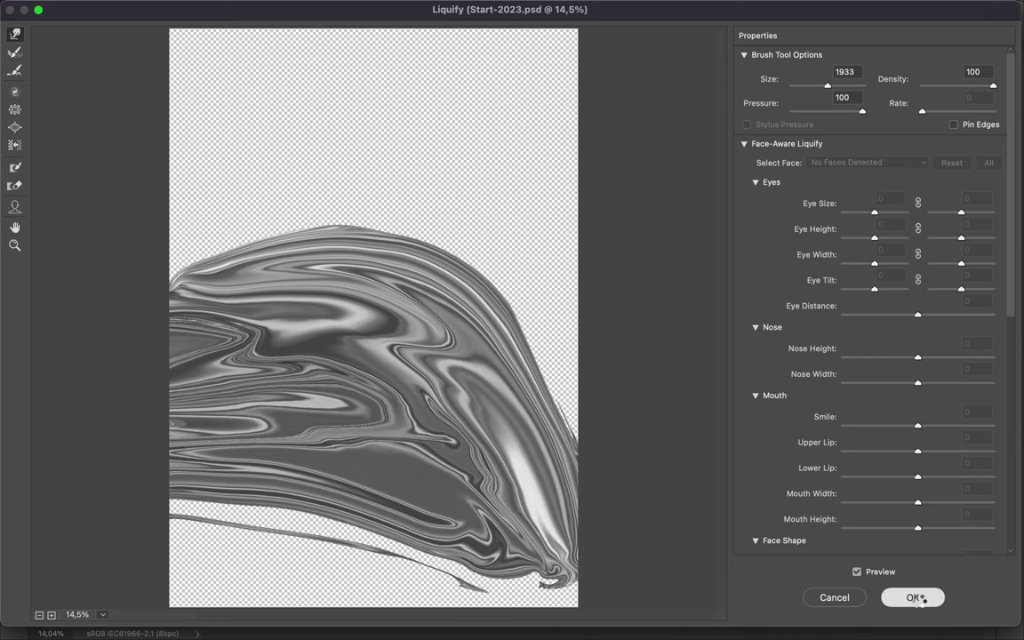
Apply the swirl warp, place the swirl layer above the pillar and shift it down
{"action": "left_click", "coordinate": [915, 597]}
{"action": "left_click_drag", "start_coordinate": [915, 151], "coordinate": [915, 169]}
{"action": "left_click_drag", "start_coordinate": [627, 440], "coordinate": [626, 493]}
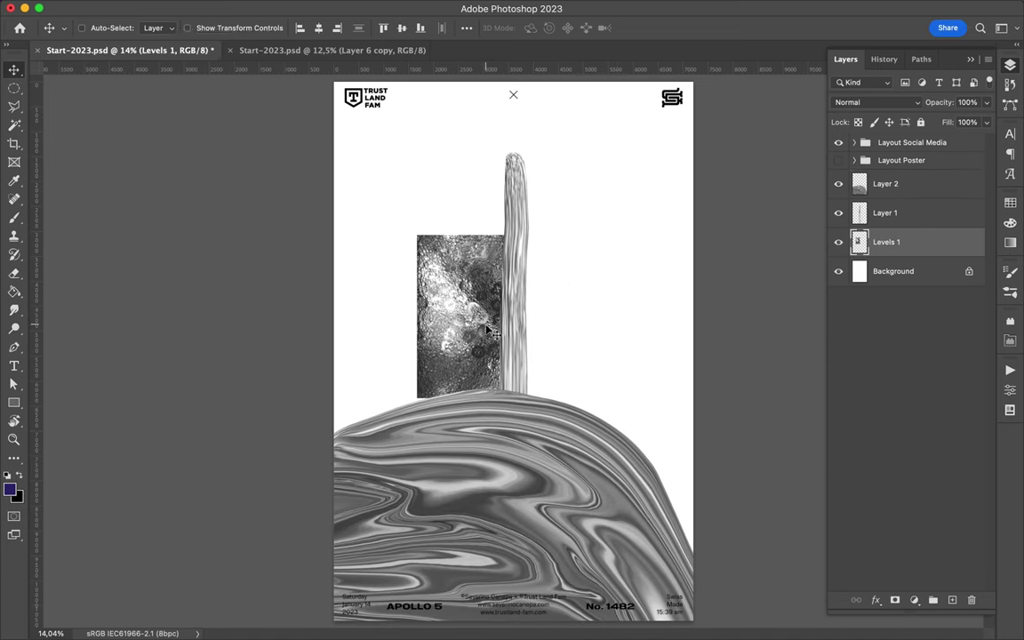
Liquify the black stroke on Layer 3 into a swollen dark wave
{"action": "left_click", "coordinate": [293, 8]}
{"action": "left_click", "coordinate": [329, 155]}
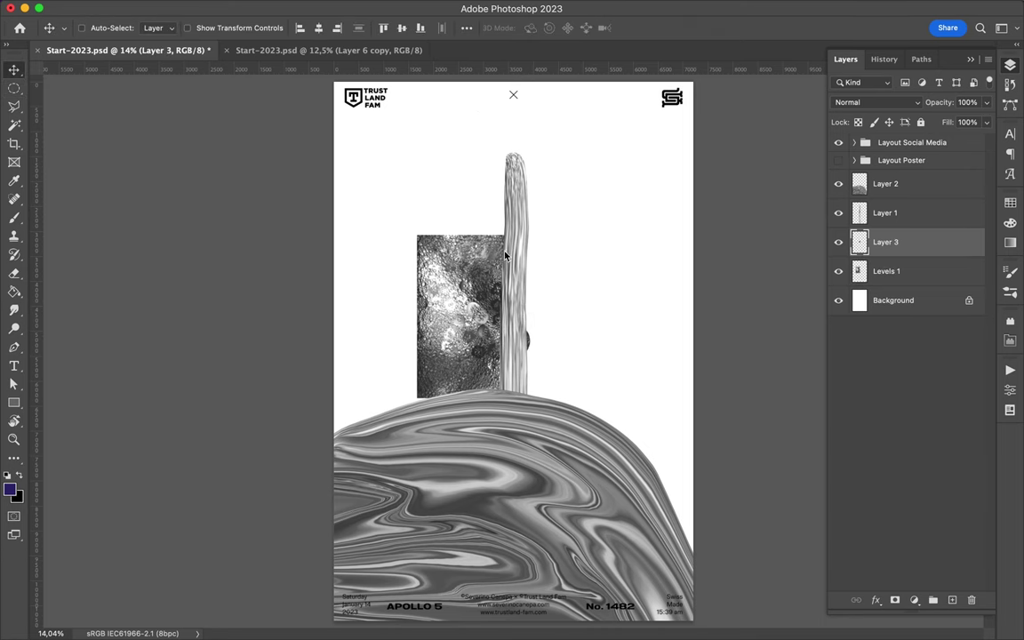
{"action": "mouse_move", "coordinate": [277, 347]}
{"action": "left_mouse_down"}
{"action": "mouse_move", "coordinate": [365, 365]}
{"action": "mouse_move", "coordinate": [240, 423]}
{"action": "mouse_move", "coordinate": [435, 445]}
{"action": "mouse_move", "coordinate": [354, 348]}
{"action": "mouse_move", "coordinate": [222, 311]}
{"action": "mouse_move", "coordinate": [98, 434]}
{"action": "mouse_move", "coordinate": [569, 542]}
{"action": "mouse_move", "coordinate": [283, 419]}
{"action": "mouse_move", "coordinate": [221, 548]}
{"action": "mouse_move", "coordinate": [313, 440]}
{"action": "mouse_move", "coordinate": [412, 491]}
{"action": "mouse_move", "coordinate": [511, 509]}
{"action": "mouse_move", "coordinate": [266, 525]}
{"action": "mouse_move", "coordinate": [516, 569]}
{"action": "left_mouse_up"}
{"action": "left_click", "coordinate": [913, 597]}
Move the dark wave layer to the top of the stack and nudge the waves down
{"action": "left_click", "coordinate": [139, 7]}
{"action": "mouse_move", "coordinate": [889, 242]}
{"action": "left_mouse_down"}
{"action": "mouse_move", "coordinate": [912, 262]}
{"action": "mouse_move", "coordinate": [889, 178]}
{"action": "left_mouse_up"}
{"action": "mouse_move", "coordinate": [562, 442]}
{"action": "left_mouse_down"}
{"action": "mouse_move", "coordinate": [510, 358]}
{"action": "mouse_move", "coordinate": [566, 526]}
{"action": "mouse_move", "coordinate": [425, 499]}
{"action": "mouse_move", "coordinate": [453, 527]}
{"action": "left_mouse_up"}
{"action": "key", "text": "shift+alt+bracketleft"}
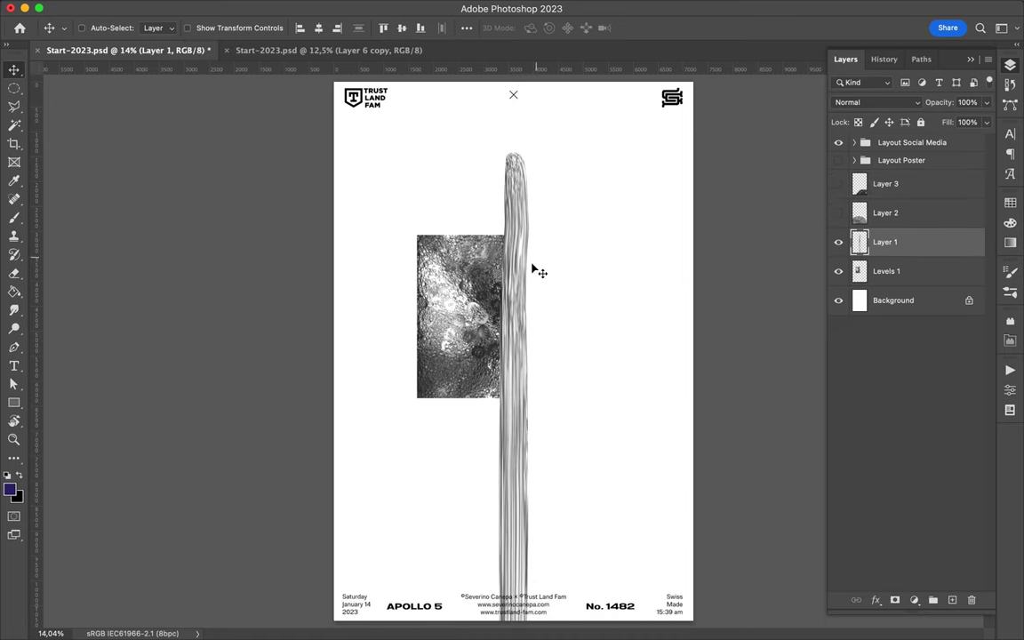
{"action": "left_click", "coordinate": [1010, 223]}
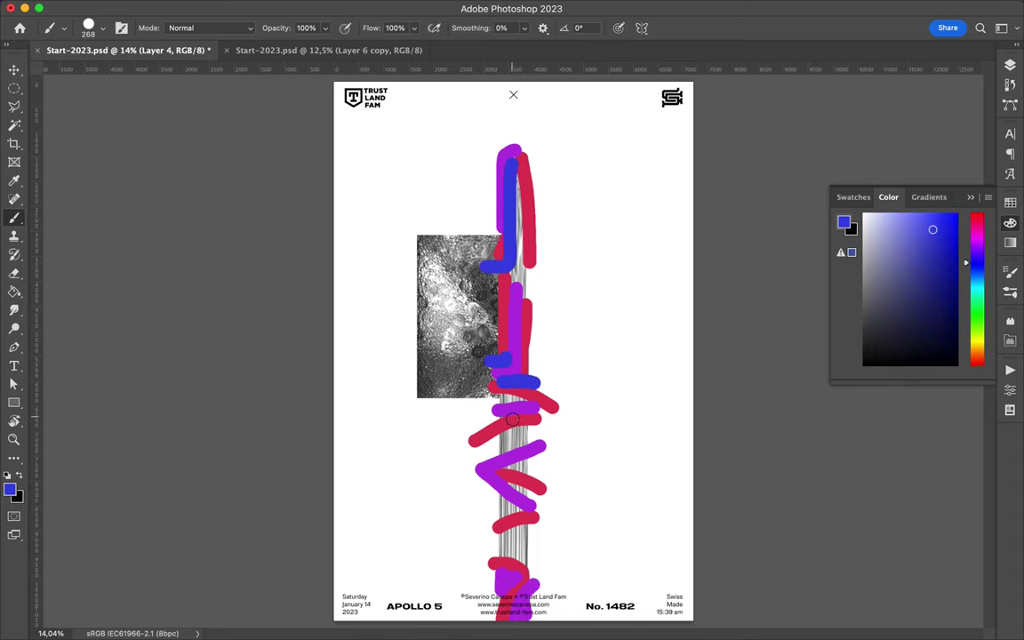
Switch the paint colour to green, then yellow, and paint a short yellow stroke on the pillar
{"action": "scroll", "coordinate": [535, 472], "scroll_direction": "up", "scroll_amount": 2}
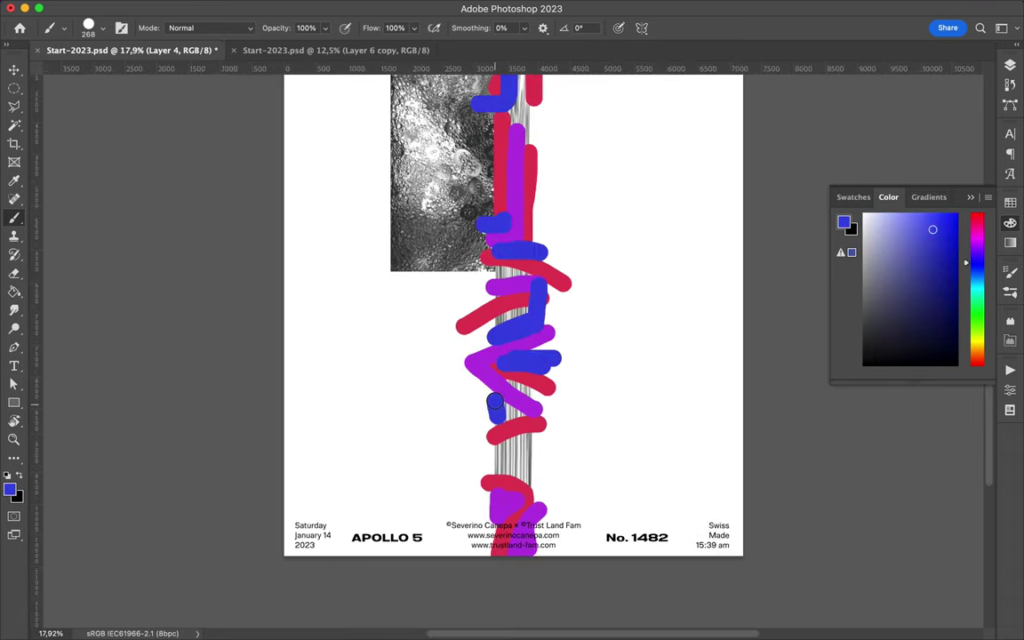
{"action": "left_click", "coordinate": [977, 310]}
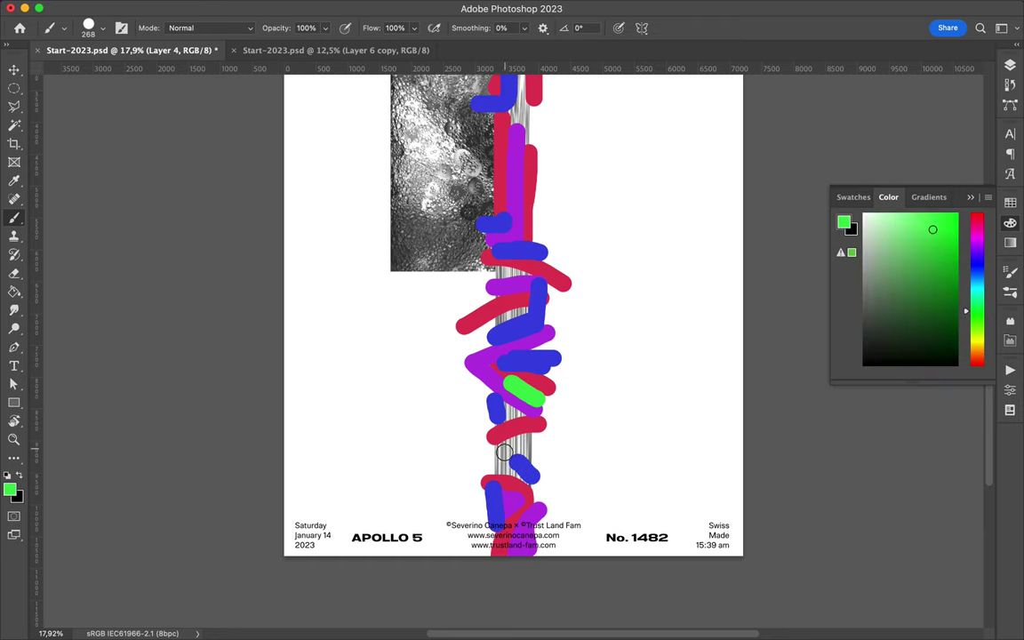
{"action": "scroll", "coordinate": [509, 433], "scroll_direction": "up", "scroll_amount": 3}
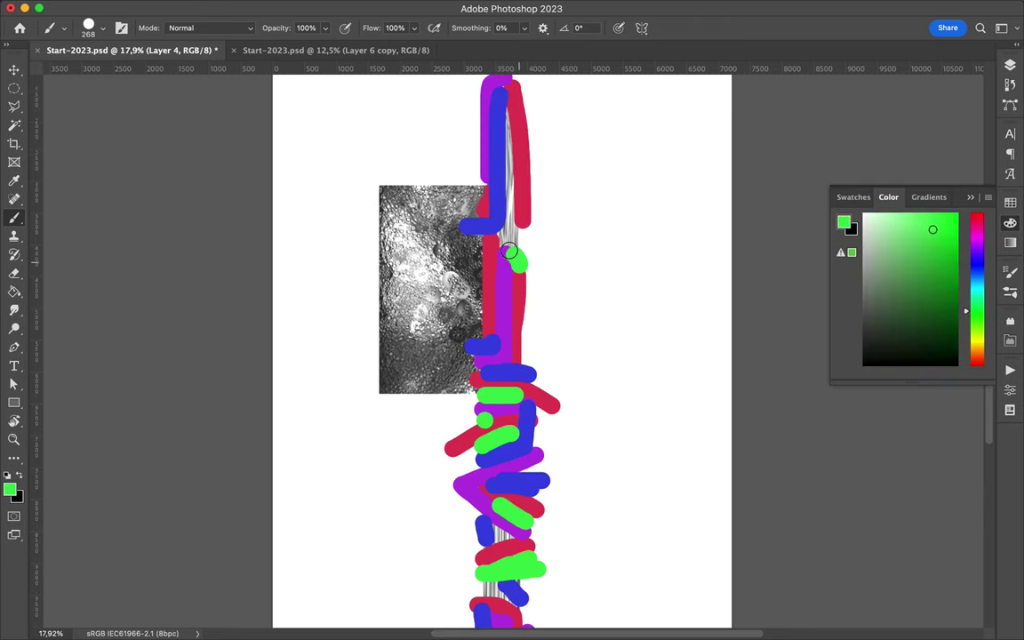
{"action": "scroll", "coordinate": [503, 267], "scroll_direction": "down", "scroll_amount": 3}
{"action": "left_click", "coordinate": [977, 338]}
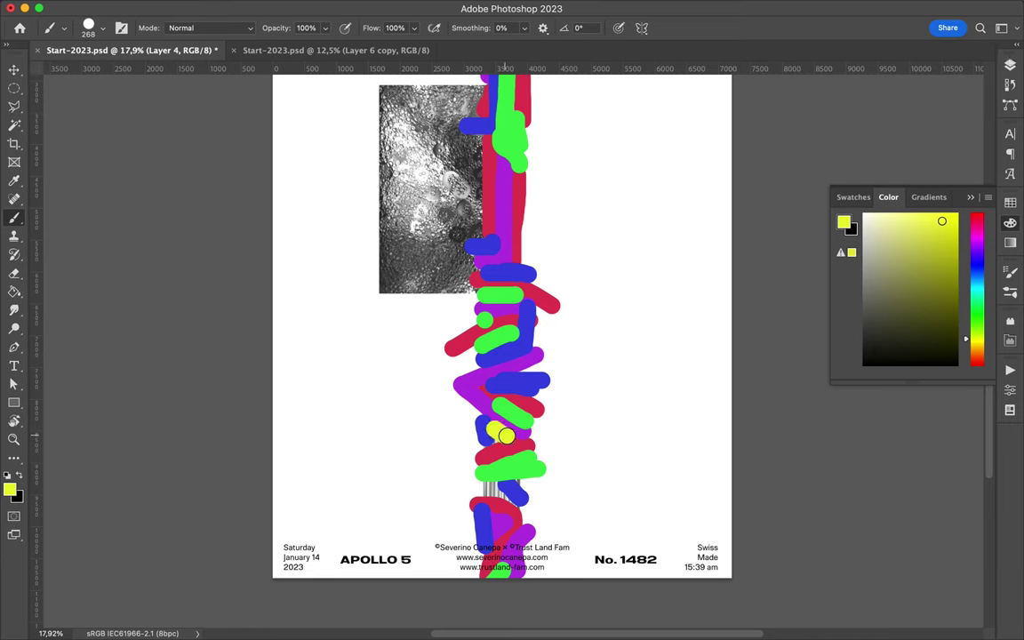
{"action": "scroll", "coordinate": [519, 444], "scroll_direction": "up", "scroll_amount": 2}
{"action": "left_click_drag", "start_coordinate": [507, 323], "coordinate": [507, 274]}
Show the grey wave layer again, select the pillar layer and check the brush size
{"action": "scroll", "coordinate": [502, 258], "scroll_direction": "up", "scroll_amount": 2}
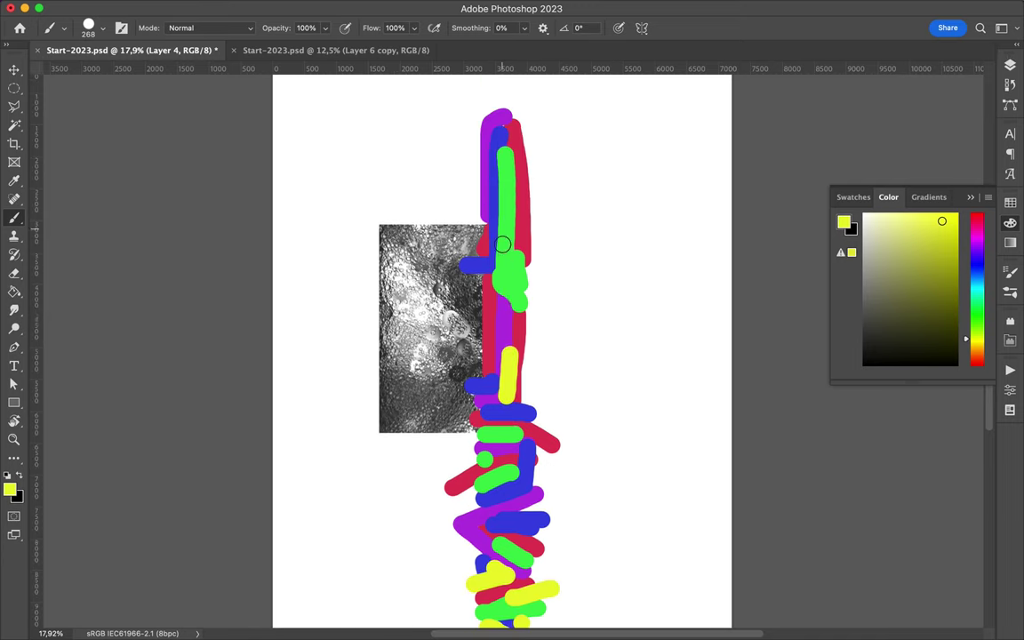
{"action": "scroll", "coordinate": [533, 316], "scroll_direction": "down", "scroll_amount": 3}
{"action": "scroll", "coordinate": [509, 355], "scroll_direction": "down", "scroll_amount": 2}
{"action": "left_click", "coordinate": [1010, 65]}
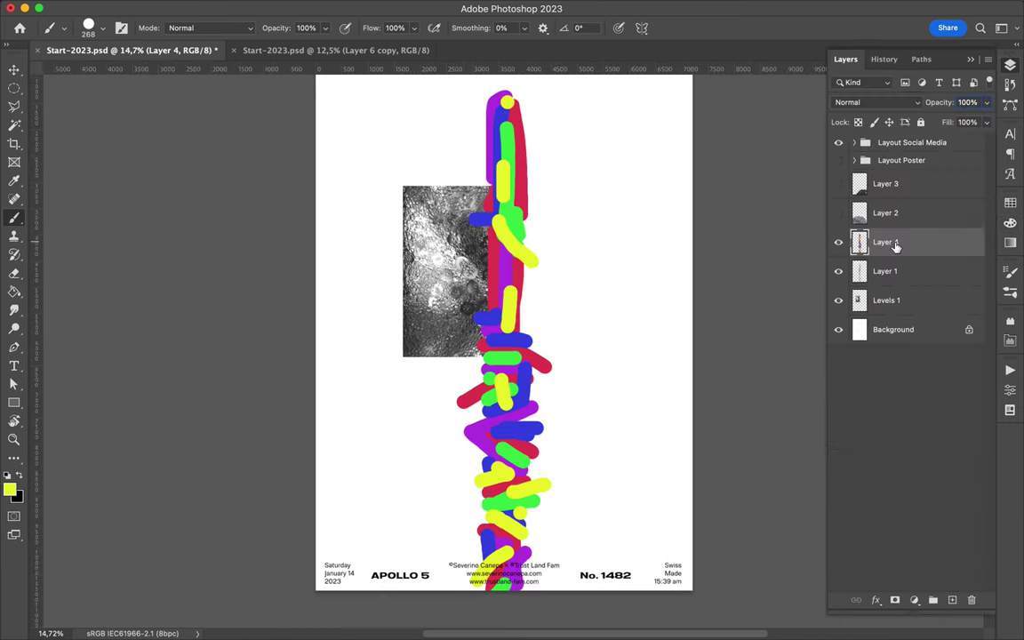
{"action": "left_click", "coordinate": [838, 271]}
{"action": "left_click", "coordinate": [884, 271]}
{"action": "right_click", "coordinate": [500, 275]}
{"action": "key", "text": "Escape"}
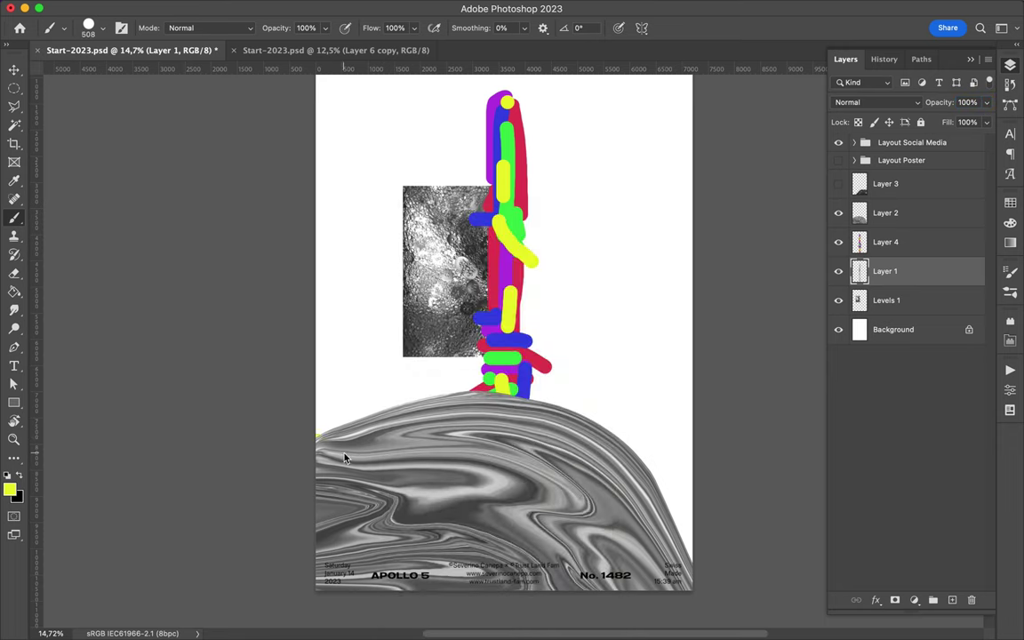
On a new layer, paint yellow and green strokes across the grey wave and right edge
{"action": "key", "text": "ctrl+shift+alt+n"}
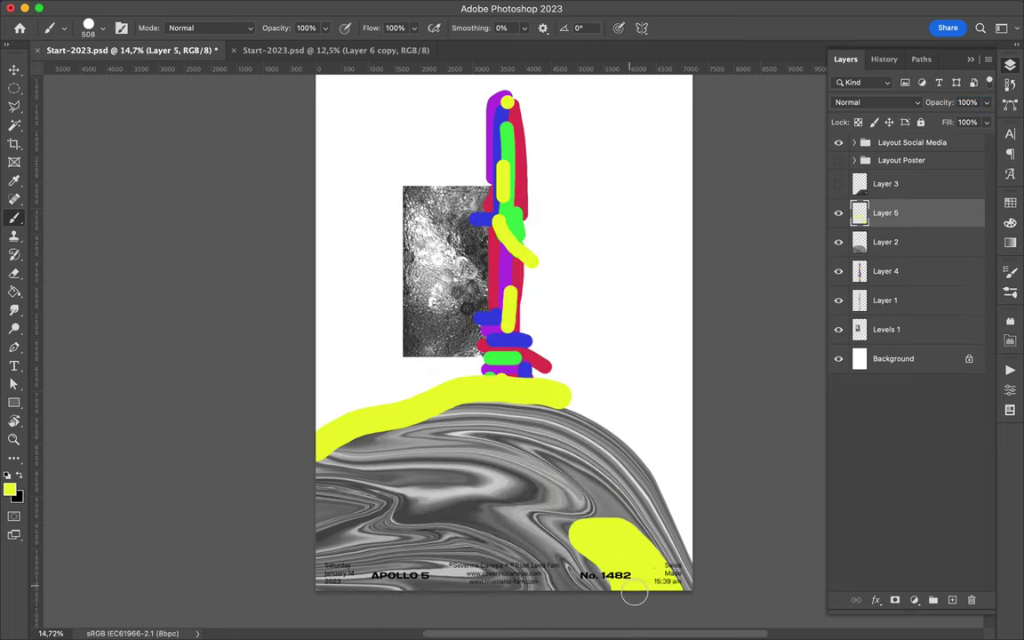
{"action": "left_click_drag", "start_coordinate": [371, 477], "coordinate": [419, 511]}
{"action": "left_click_drag", "start_coordinate": [622, 461], "coordinate": [680, 555]}
{"action": "left_click", "coordinate": [1009, 203]}
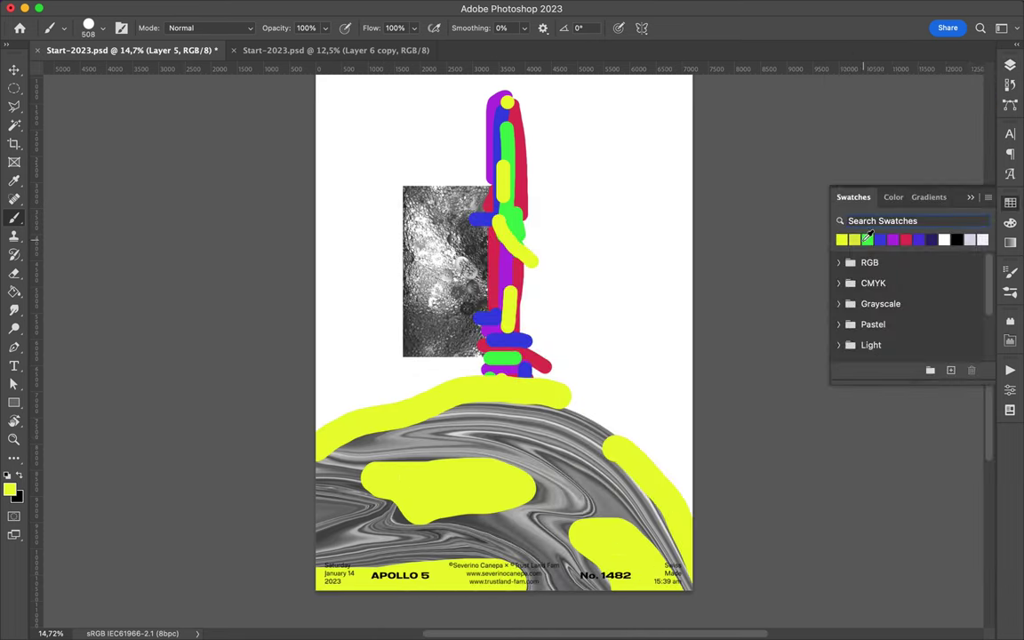
{"action": "left_click_drag", "start_coordinate": [372, 442], "coordinate": [662, 434]}
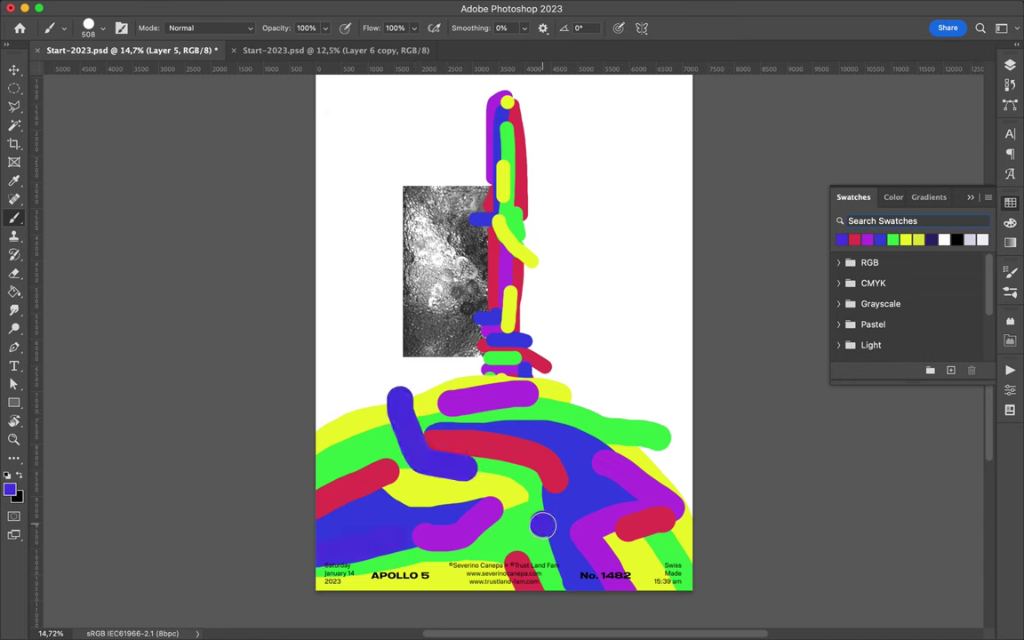
Show the dark marbled wave layer and pick red from the Swatches panel
{"action": "key", "text": "F7"}
{"action": "left_click", "coordinate": [838, 183]}
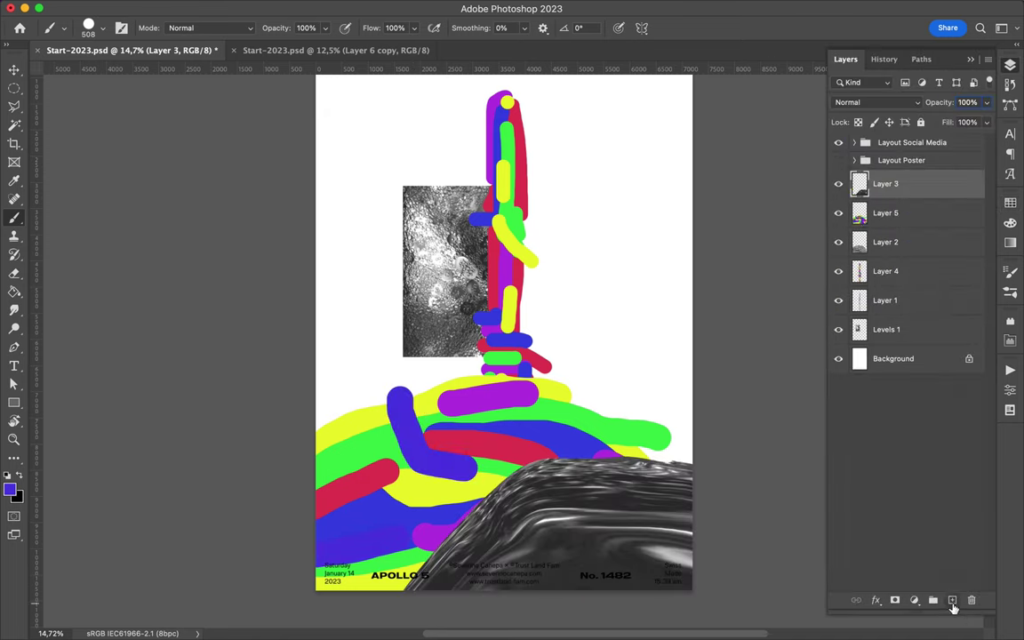
{"action": "left_click", "coordinate": [1009, 203]}
{"action": "left_click", "coordinate": [841, 239]}
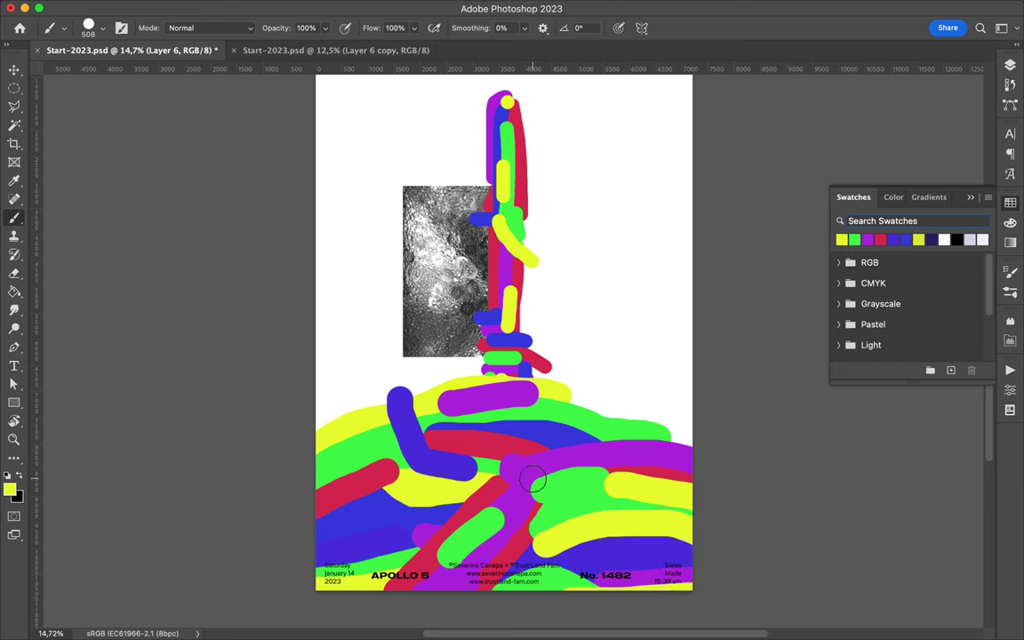
{"action": "left_click", "coordinate": [1010, 66]}
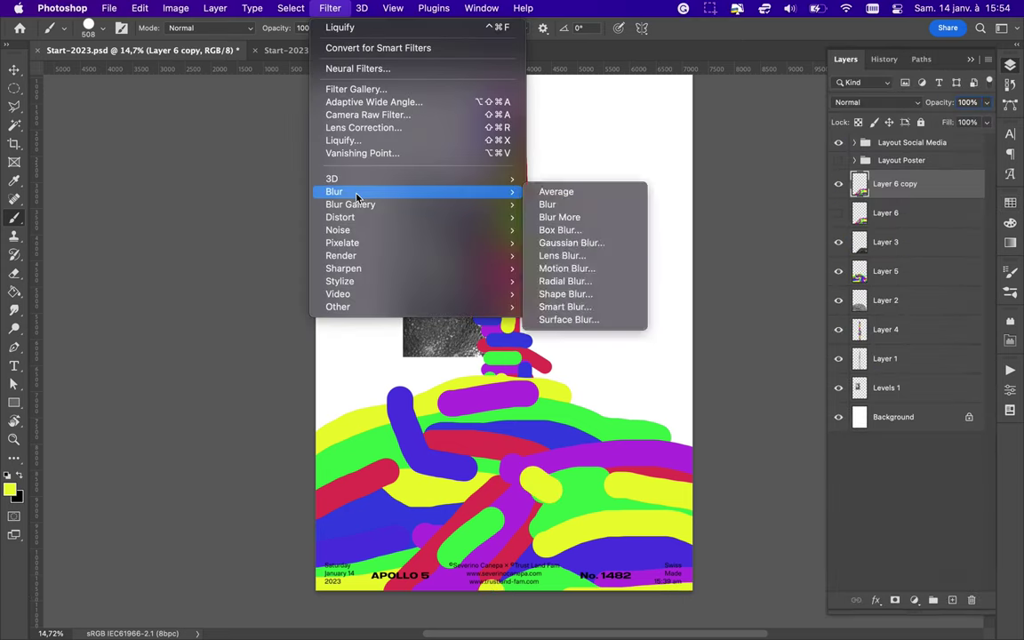
Gaussian-blur the painted strokes with a radius of about 185 pixels
{"action": "left_click", "coordinate": [338, 7]}
{"action": "left_click", "coordinate": [587, 165]}
{"action": "left_click_drag", "start_coordinate": [828, 292], "coordinate": [857, 294]}
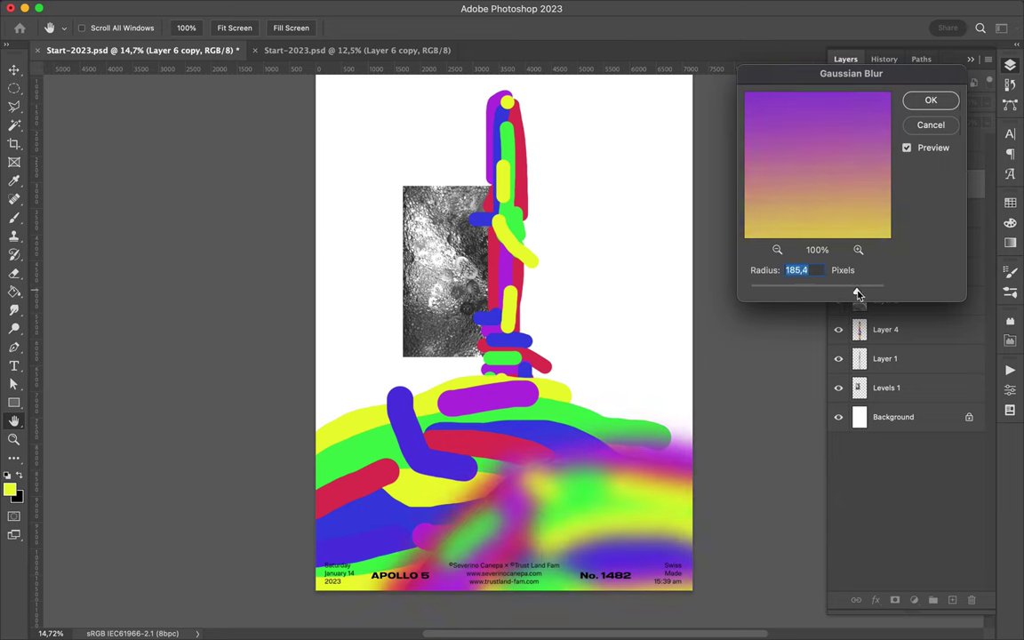
{"action": "left_click", "coordinate": [939, 100]}
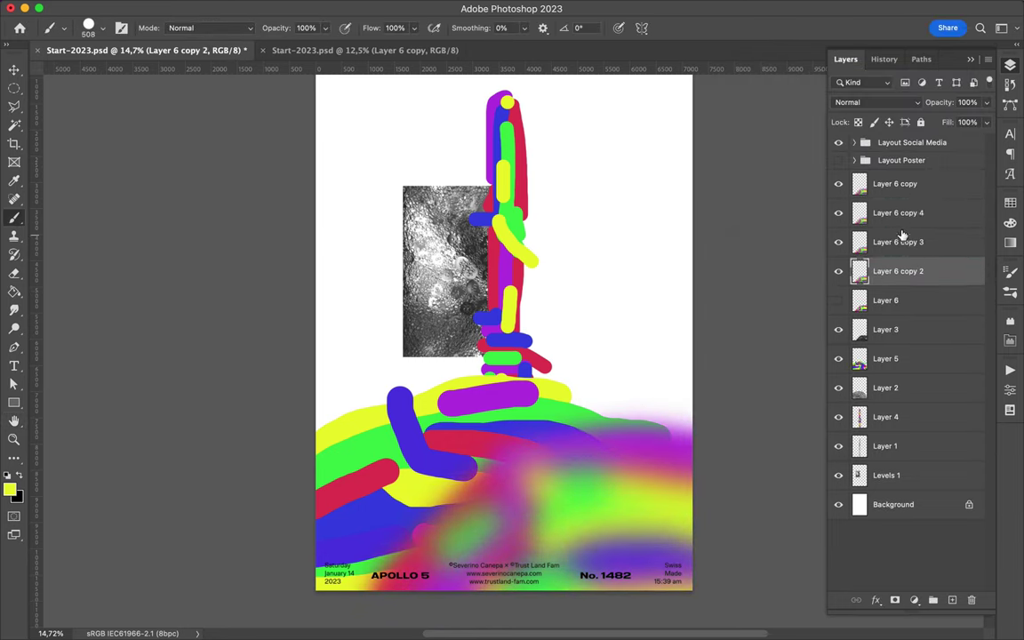
Duplicate the painted grey-wave strokes layer and apply a heavy Gaussian Blur to it
{"action": "key", "text": "v"}
{"action": "left_click", "coordinate": [885, 242]}
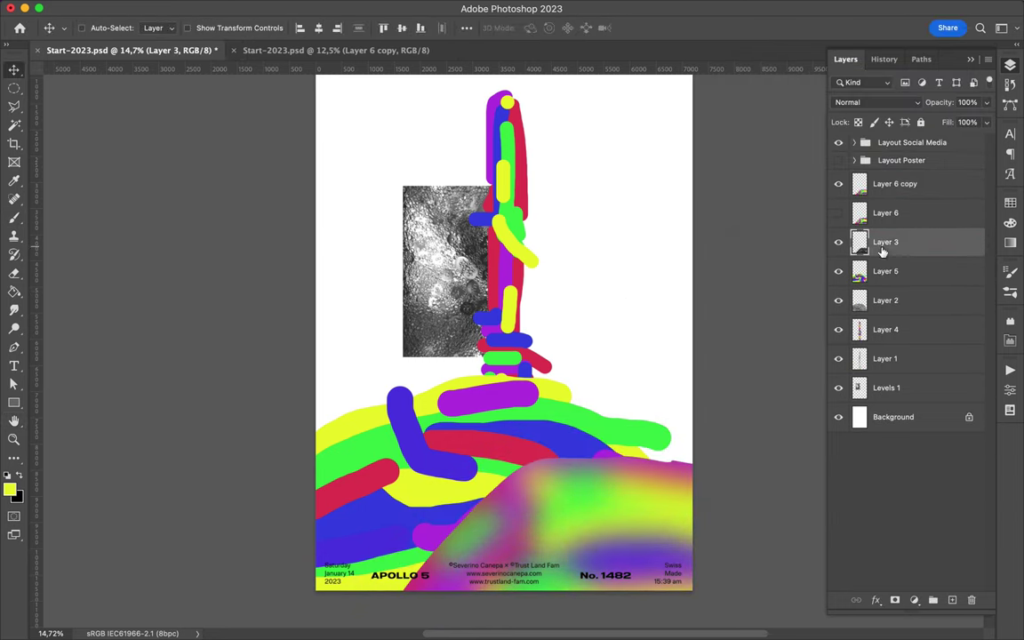
{"action": "left_click", "coordinate": [885, 301]}
{"action": "key", "text": "ctrl+j"}
{"action": "left_click", "coordinate": [331, 7]}
{"action": "left_click", "coordinate": [366, 29]}
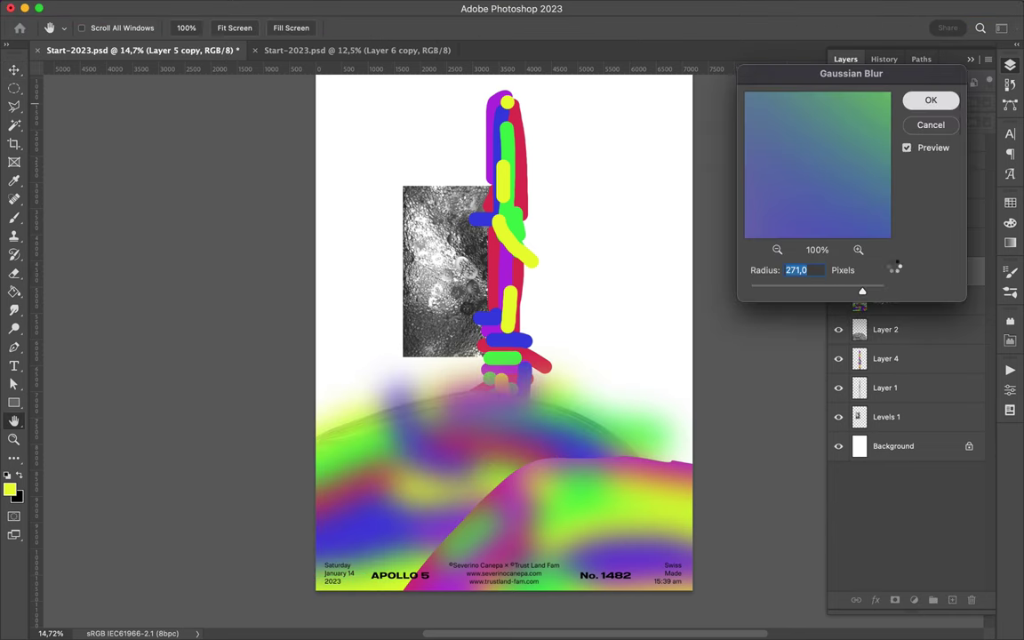
{"action": "key", "text": "Return"}
Stack and merge copies of the blurred layer, then hide all wave layers above the pillar
{"action": "key", "text": "ctrl+j"}
{"action": "key", "text": "ctrl+e"}
{"action": "key", "text": "ctrl+j"}
{"action": "key", "text": "ctrl+e"}
{"action": "key", "text": "ctrl+j"}
{"action": "key", "text": "ctrl+e"}
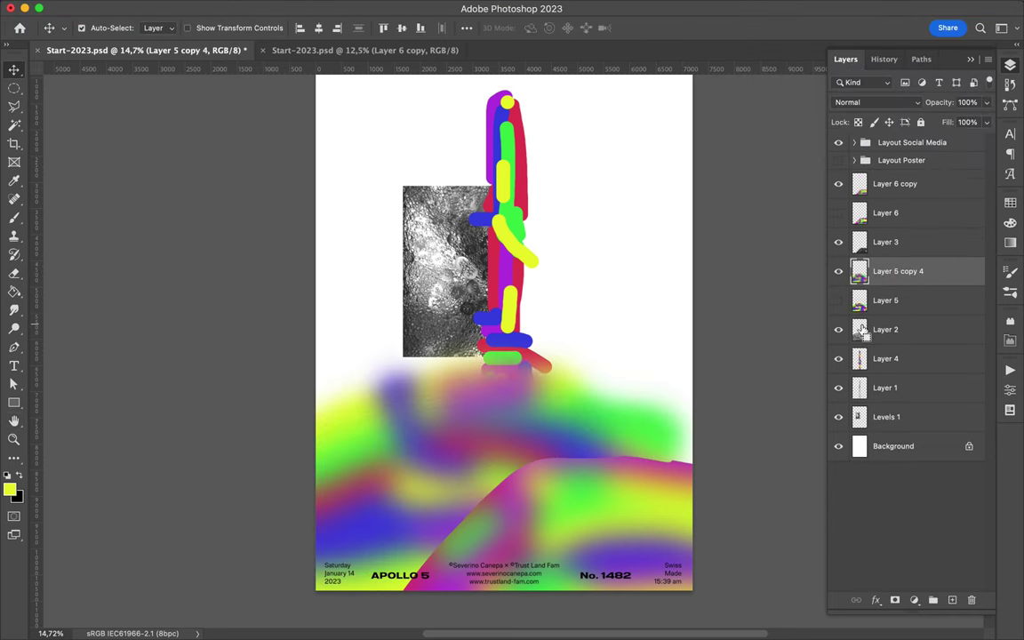
{"action": "left_click", "coordinate": [888, 360]}
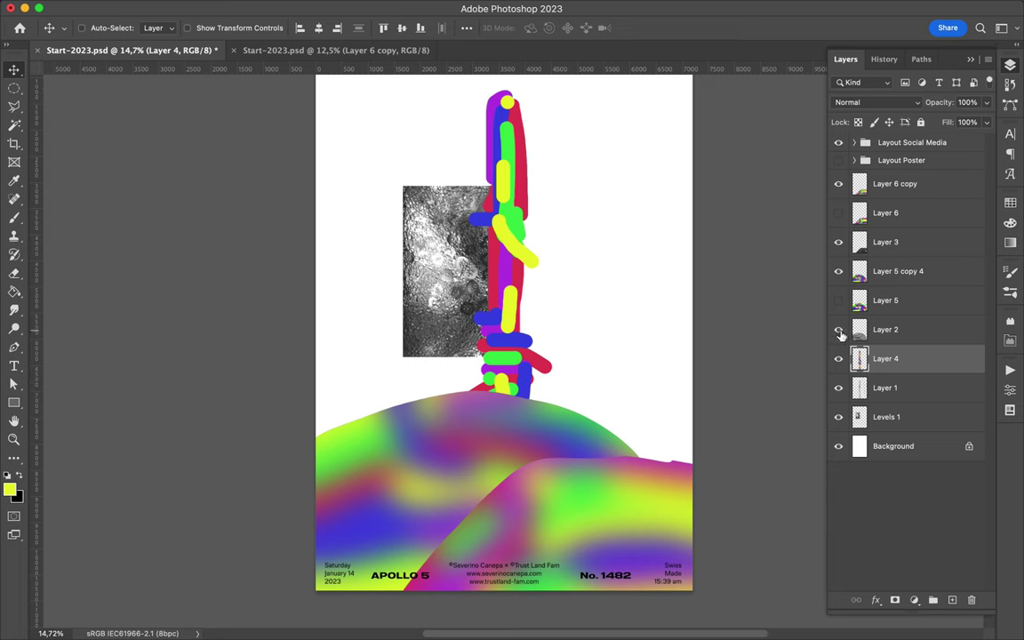
{"action": "left_click_drag", "start_coordinate": [838, 330], "coordinate": [838, 184]}
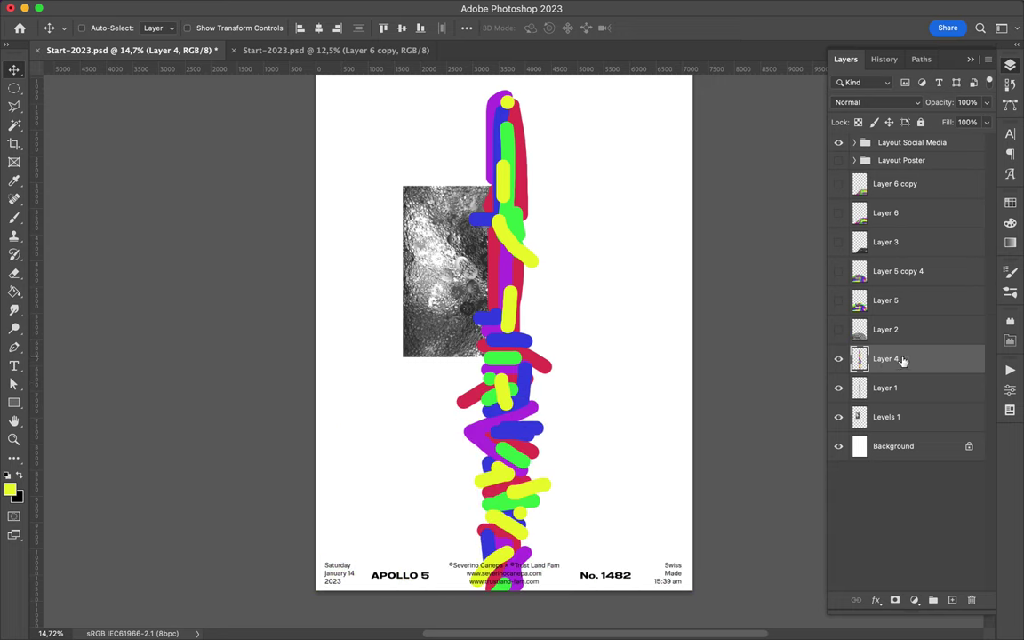
Duplicate the pillar stripes layer, blur the copy strongly and set it to Overlay
{"action": "key", "text": "ctrl+j"}
{"action": "left_click", "coordinate": [356, 9]}
{"action": "left_click", "coordinate": [560, 219]}
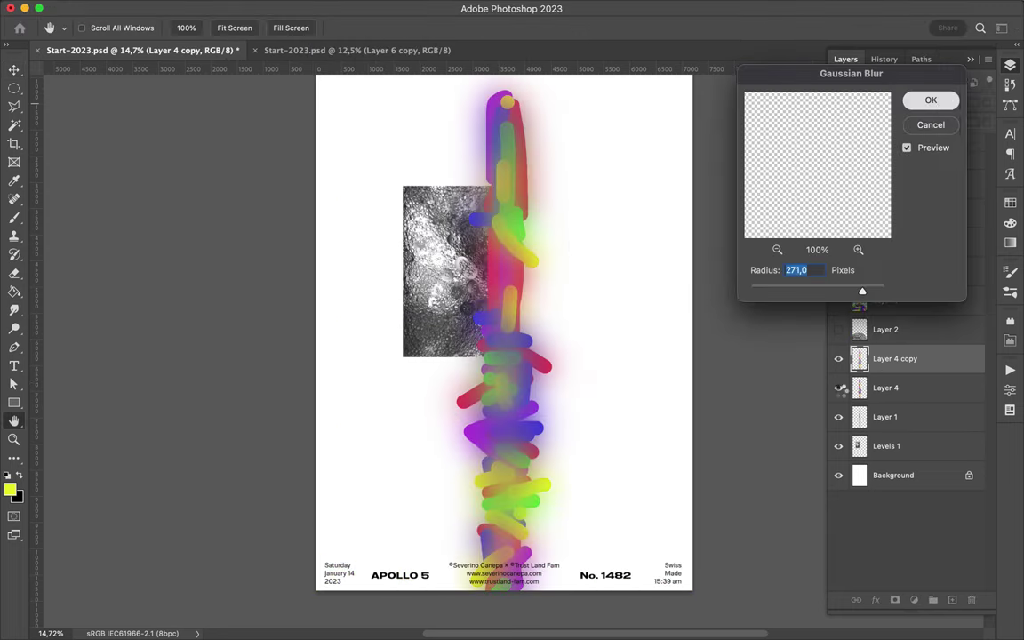
{"action": "key", "text": "Return"}
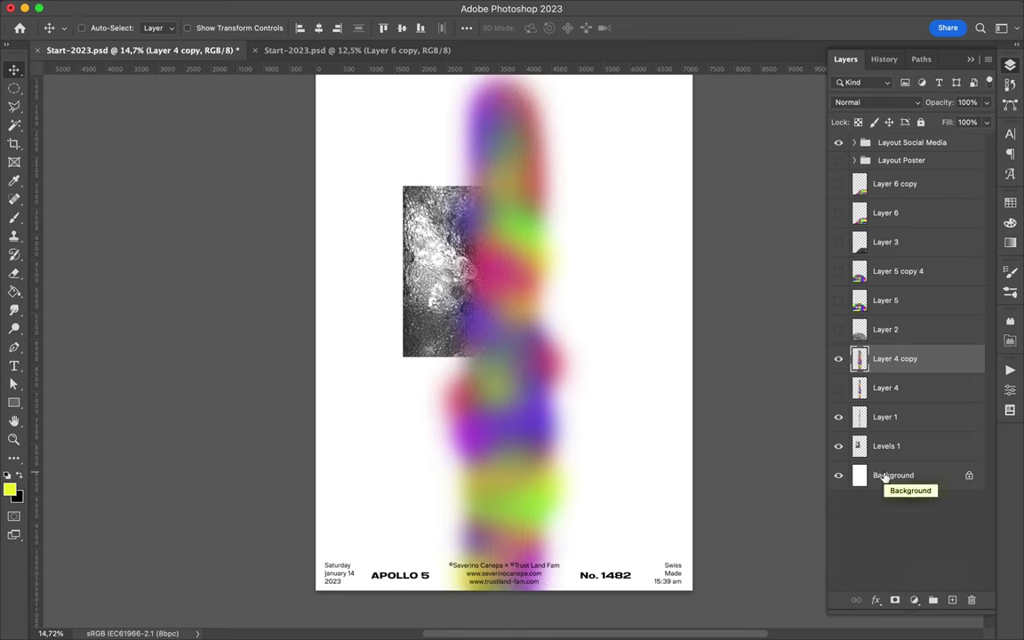
{"action": "left_click", "coordinate": [911, 104]}
{"action": "left_click", "coordinate": [855, 290]}
Add further stripe copies set to Pin Light, up to Layer 4 copy 4
{"action": "key", "text": "ctrl+j"}
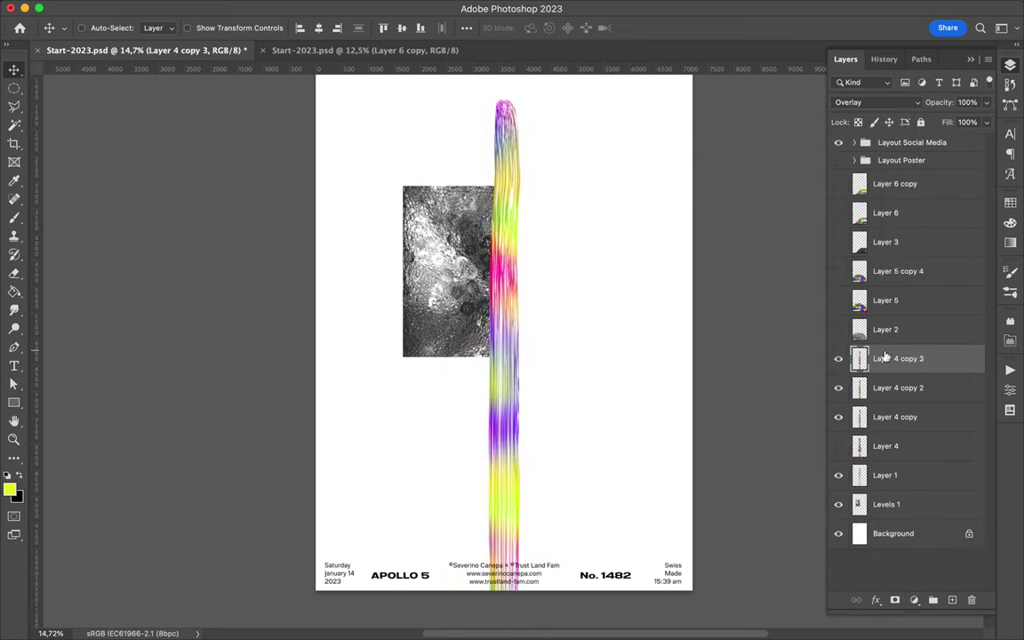
{"action": "left_click", "coordinate": [875, 102]}
{"action": "left_click", "coordinate": [854, 170]}
{"action": "key", "text": "ctrl+j"}
{"action": "left_click", "coordinate": [875, 102]}
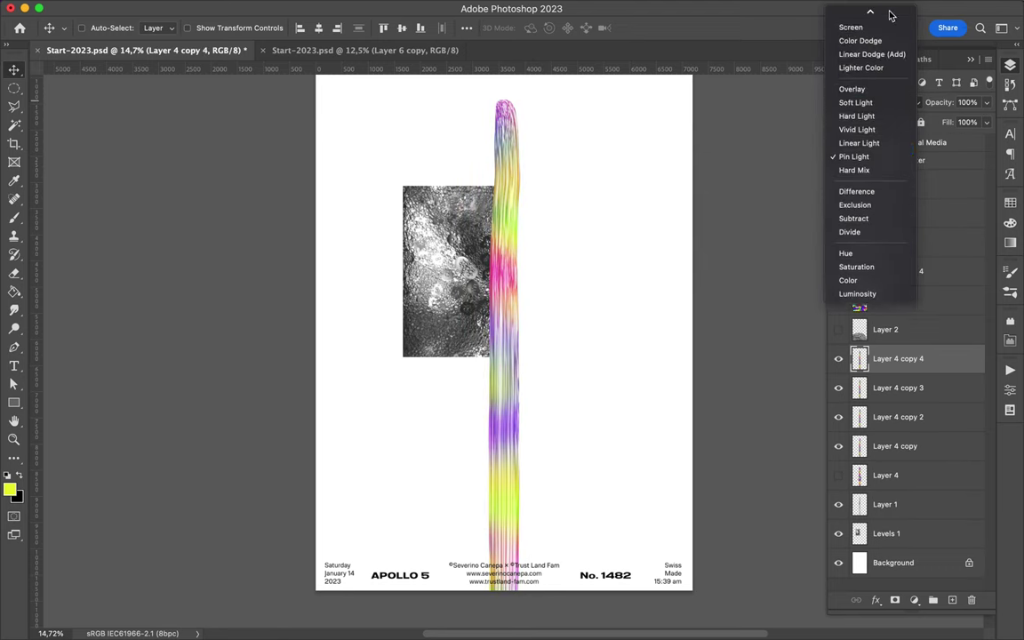
{"action": "left_click", "coordinate": [860, 178]}
{"action": "left_click", "coordinate": [327, 7]}
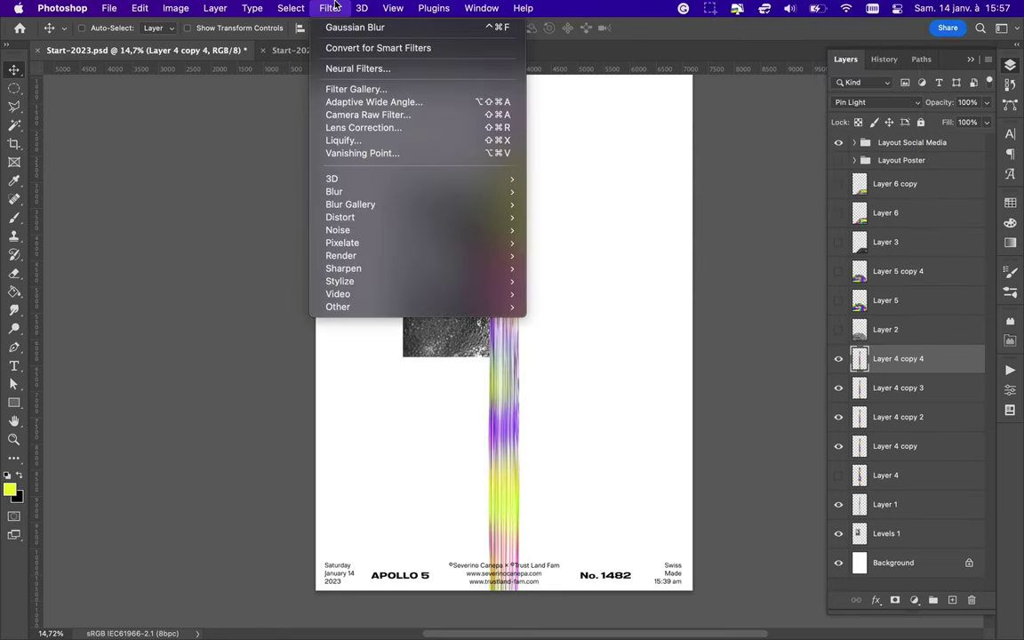
{"action": "left_click", "coordinate": [342, 30]}
{"action": "left_click", "coordinate": [931, 124]}
High Pass a Layer 1 copy above the stripes, set it to Overlay at 26% Fill
{"action": "left_click_drag", "start_coordinate": [897, 507], "coordinate": [897, 349]}
{"action": "left_click", "coordinate": [329, 7]}
{"action": "left_click", "coordinate": [548, 318]}
{"action": "key", "text": "Return"}
{"action": "left_click", "coordinate": [875, 102]}
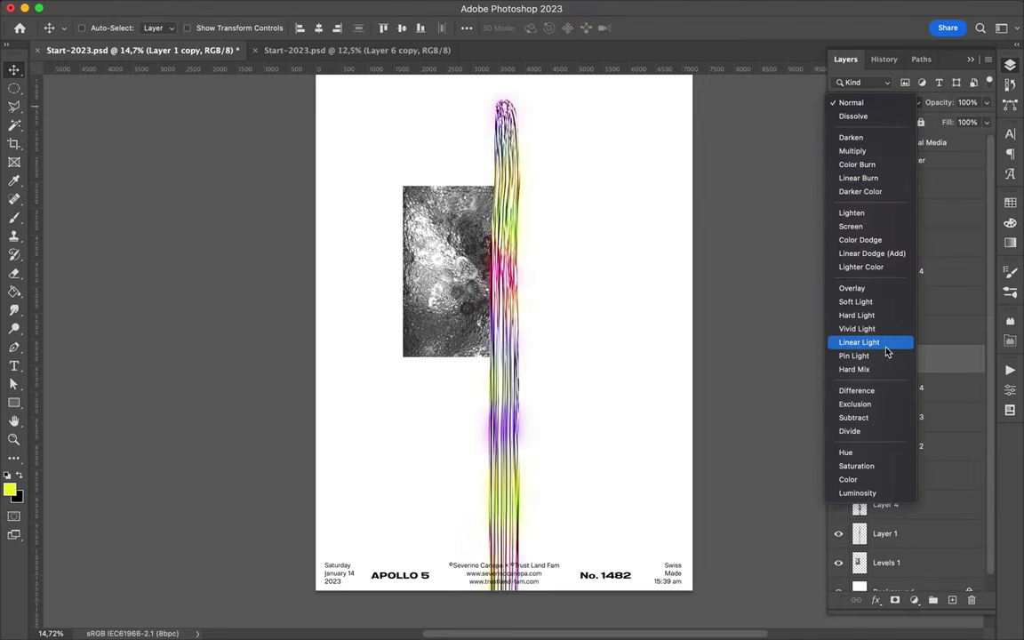
{"action": "left_click", "coordinate": [892, 288]}
{"action": "left_click_drag", "start_coordinate": [947, 122], "coordinate": [924, 124]}
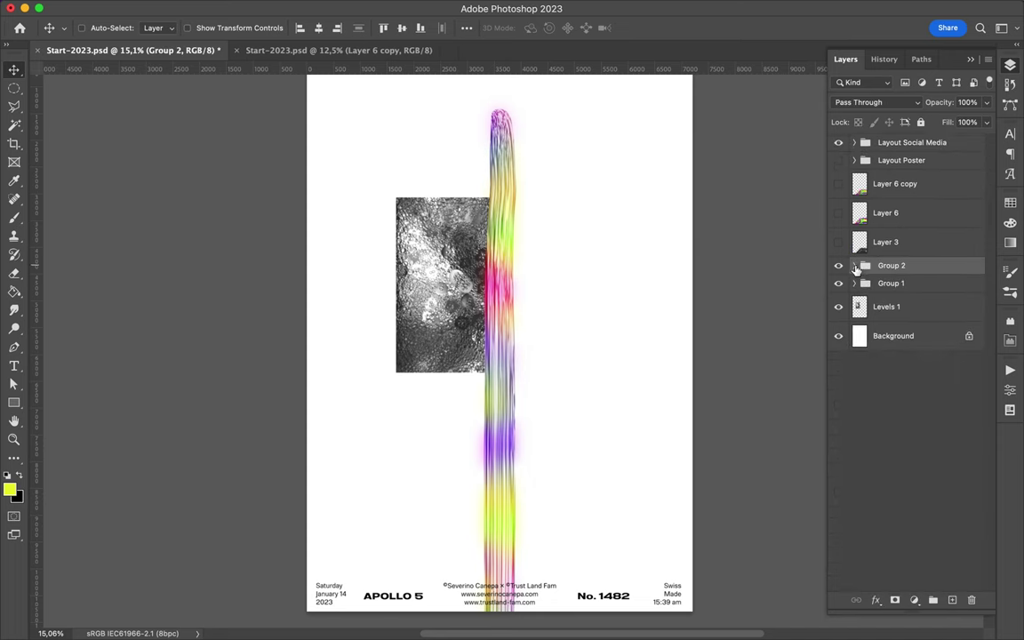
Set the wave layer to Color Dodge and group Layer 6 copy, Layer 6 and Layer 3 as Group 3
{"action": "left_click", "coordinate": [875, 102]}
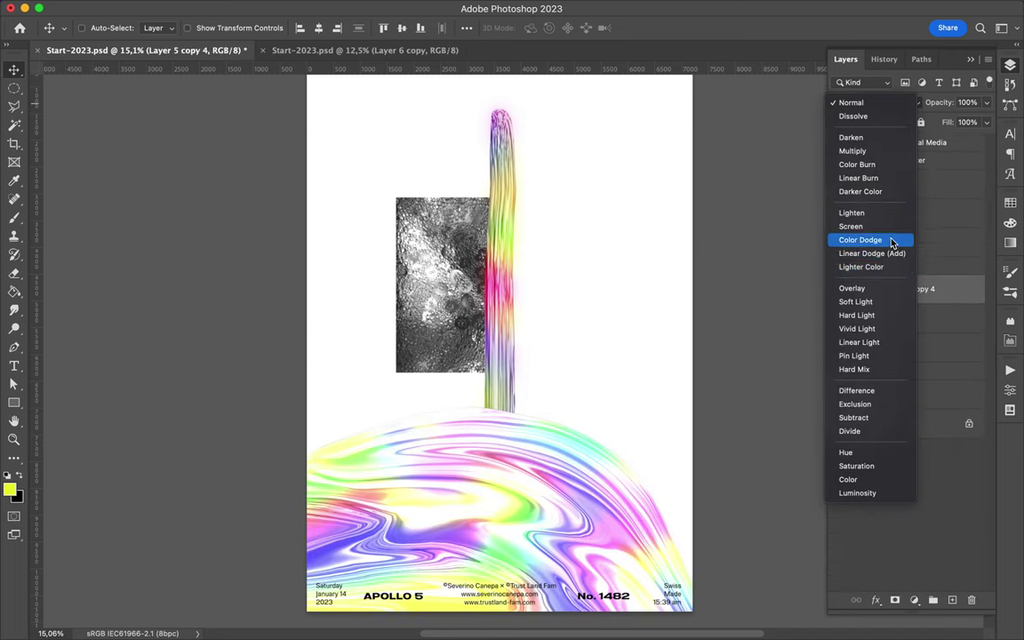
{"action": "left_click", "coordinate": [896, 237]}
{"action": "left_click", "coordinate": [888, 242]}
{"action": "left_click", "coordinate": [893, 183], "text": "shift"}
{"action": "key", "text": "ctrl+g"}
{"action": "left_click", "coordinate": [854, 178]}
{"action": "left_click", "coordinate": [838, 259]}
Change the blend modes of Layer 3 and Layer 6 copy, trying Pin Light, and reorder them
{"action": "left_click", "coordinate": [876, 103]}
{"action": "left_click", "coordinate": [891, 201]}
{"action": "left_click", "coordinate": [905, 263]}
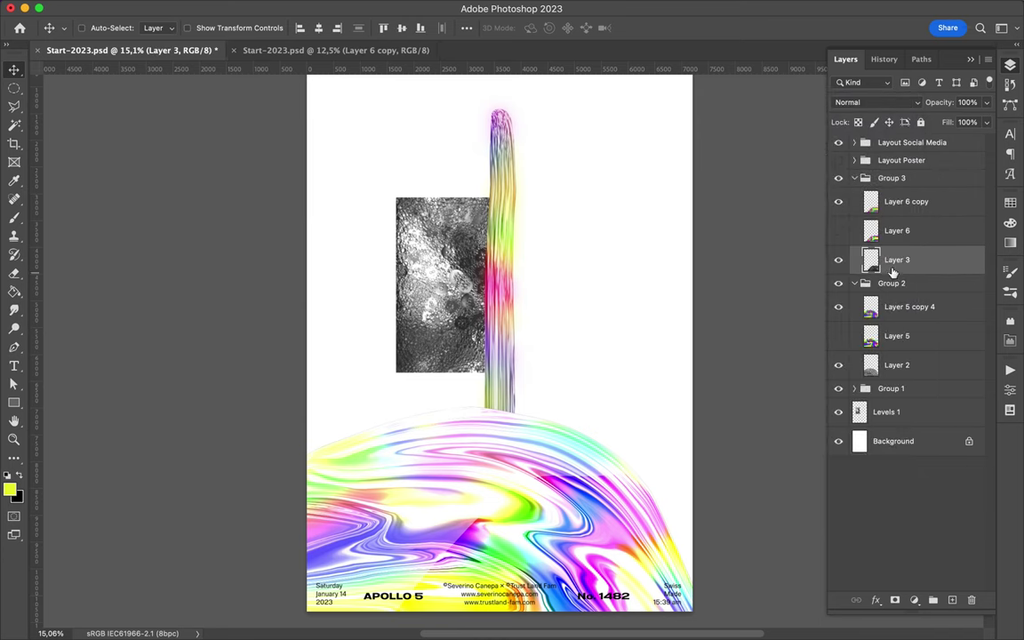
{"action": "left_click", "coordinate": [906, 201]}
{"action": "left_click", "coordinate": [875, 102]}
{"action": "left_click", "coordinate": [915, 257]}
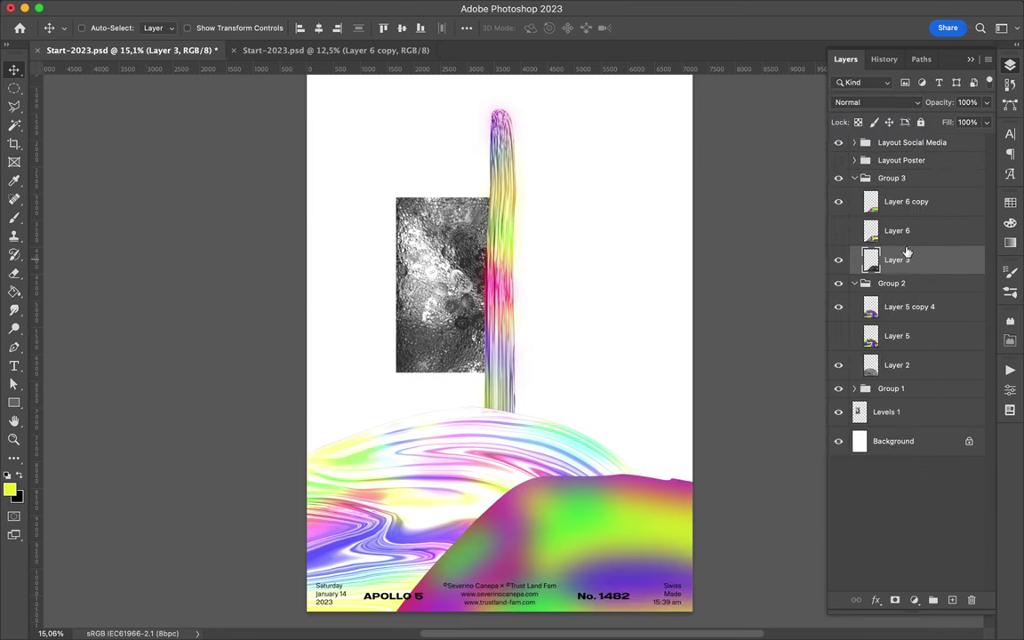
{"action": "left_click", "coordinate": [905, 201]}
{"action": "left_click", "coordinate": [876, 103]}
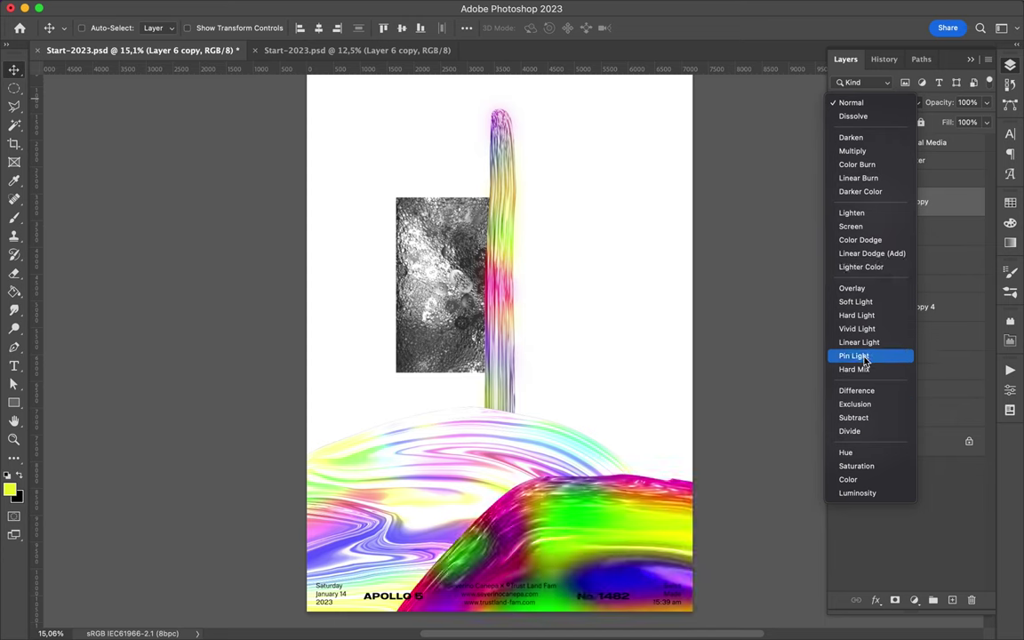
{"action": "left_click", "coordinate": [860, 239]}
Duplicate Layer 3 and set the copy to Hard Light
{"action": "left_click", "coordinate": [897, 259]}
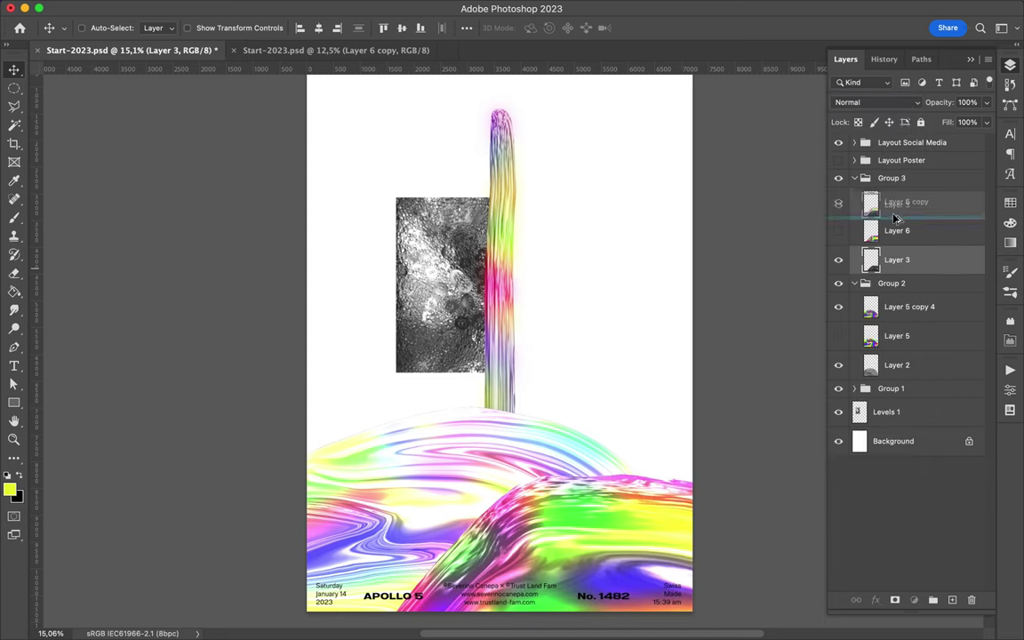
{"action": "key", "text": "ctrl+j"}
{"action": "left_click", "coordinate": [875, 102]}
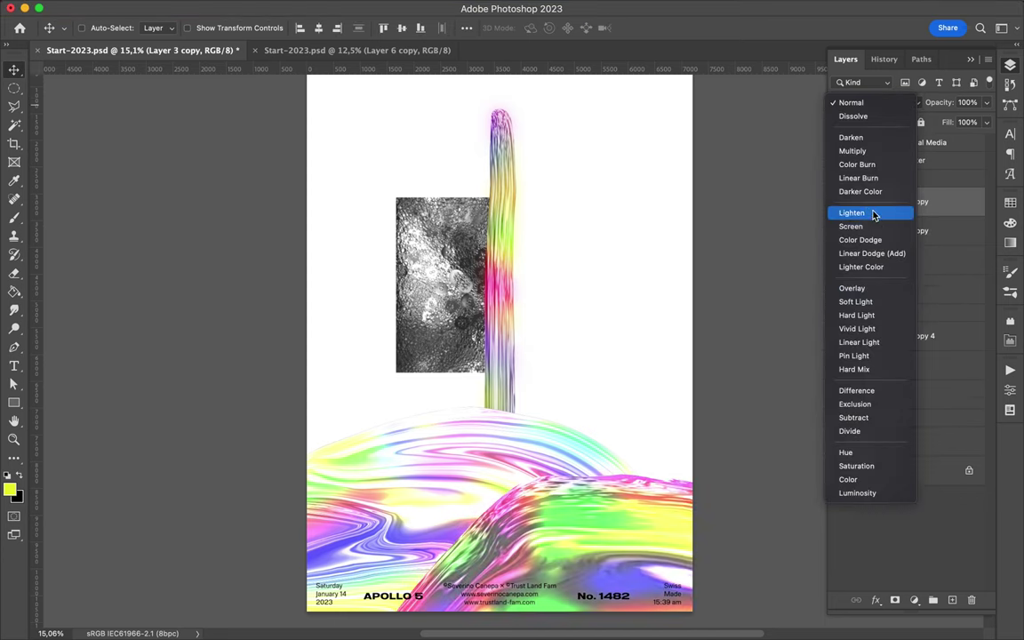
{"action": "left_click", "coordinate": [854, 315]}
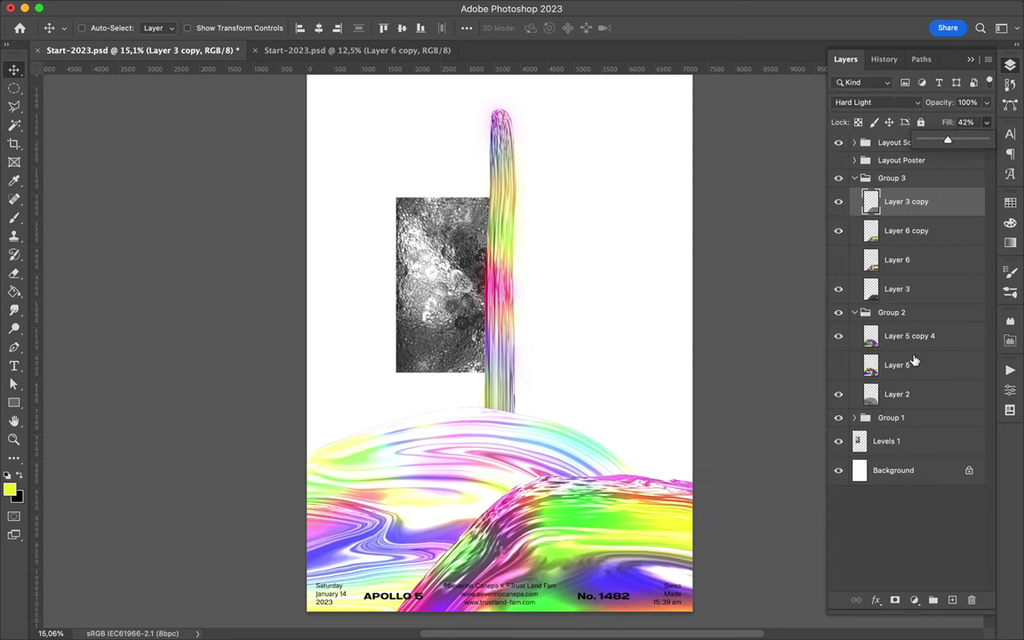
Apply High Pass to a Layer 2 copy and set it to Linear Light
{"action": "left_click_drag", "start_coordinate": [896, 394], "coordinate": [900, 333]}
{"action": "left_click", "coordinate": [332, 7]}
{"action": "left_click", "coordinate": [578, 320]}
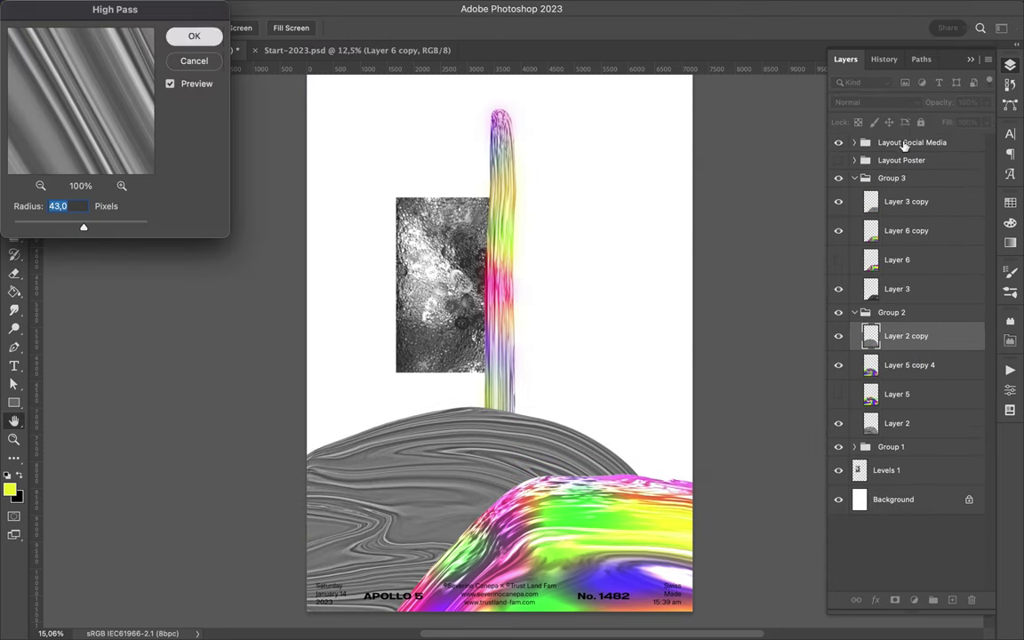
{"action": "left_click", "coordinate": [196, 36]}
{"action": "left_click", "coordinate": [875, 102]}
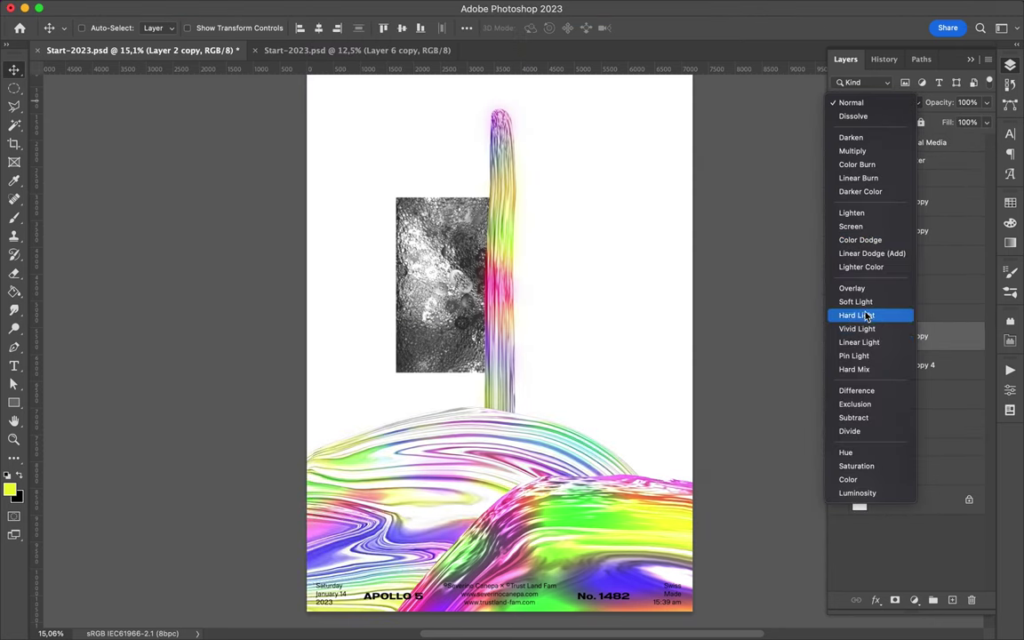
{"action": "left_click", "coordinate": [856, 343]}
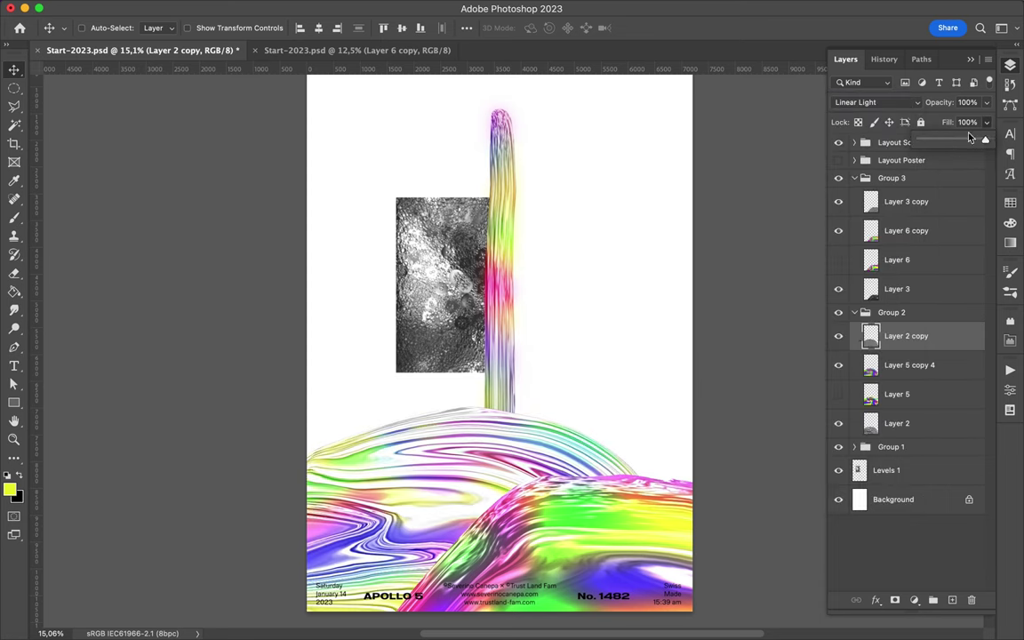
Keep Layer 6 copy on Color Dodge, delete the extra copy, and hide the moon texture
{"action": "left_click", "coordinate": [875, 103]}
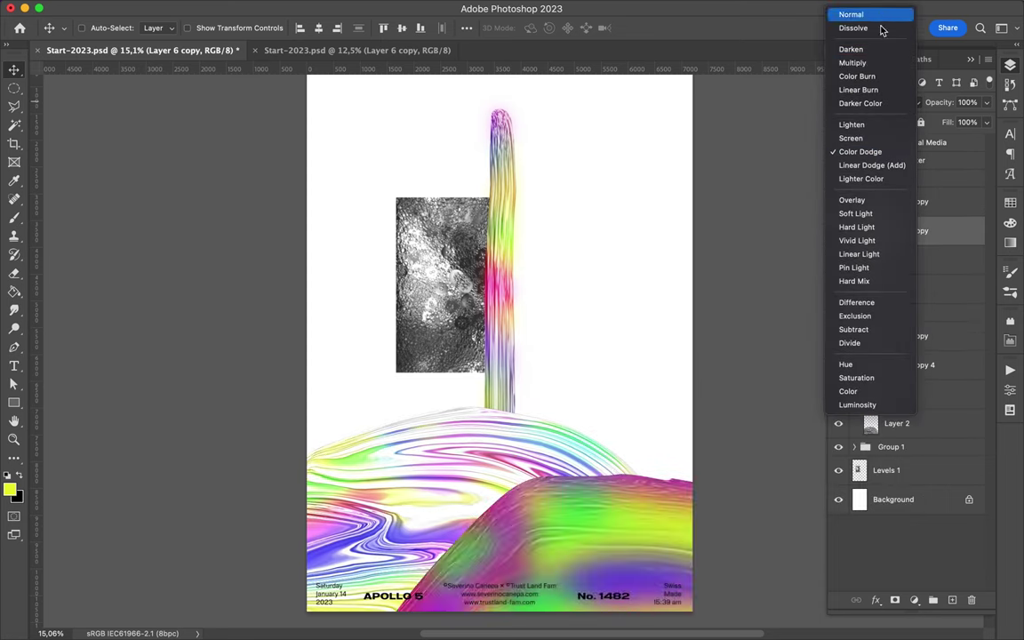
{"action": "left_click", "coordinate": [870, 158]}
{"action": "left_click_drag", "start_coordinate": [907, 230], "coordinate": [906, 191]}
{"action": "left_click", "coordinate": [875, 103]}
{"action": "key", "text": "Escape"}
{"action": "key", "text": "Delete"}
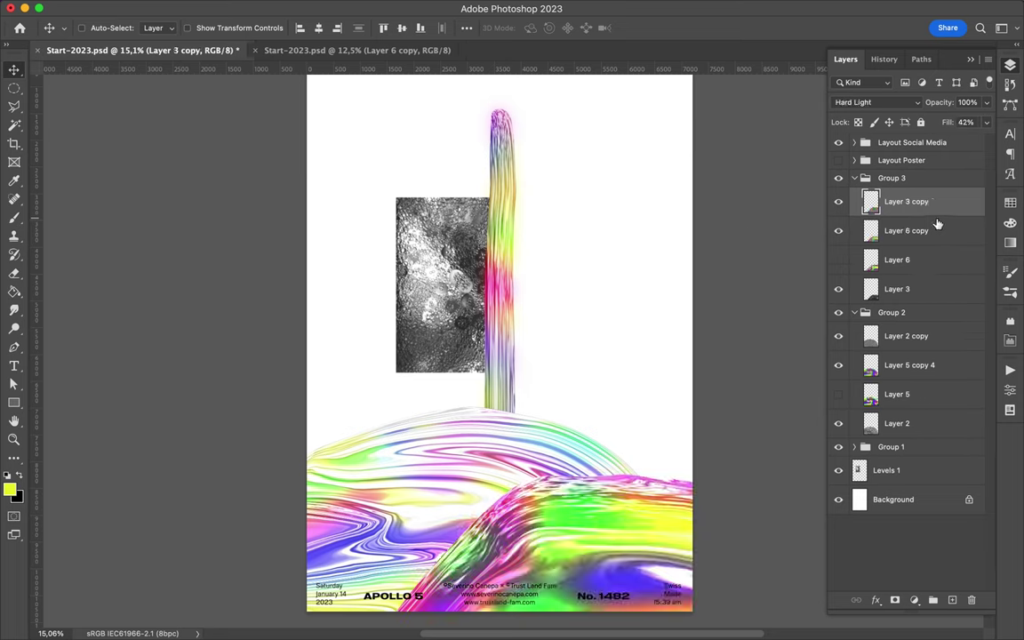
{"action": "left_click", "coordinate": [836, 472]}
Group the three groups together and name the new group 'Shapes'
{"action": "left_click", "coordinate": [892, 178]}
{"action": "left_click", "coordinate": [890, 214], "text": "shift"}
{"action": "key", "text": "ctrl+g"}
{"action": "double_click", "coordinate": [889, 178]}
{"action": "type", "text": "Shapes"}
{"action": "left_click", "coordinate": [914, 600]}
Add a Hue/Saturation adjustment above the shapes, shifting the hue to -126
{"action": "left_click", "coordinate": [928, 372]}
{"action": "key", "text": "ctrl+z"}
{"action": "left_click", "coordinate": [913, 599]}
{"action": "left_click", "coordinate": [884, 440]}
{"action": "left_click_drag", "start_coordinate": [880, 454], "coordinate": [800, 452]}
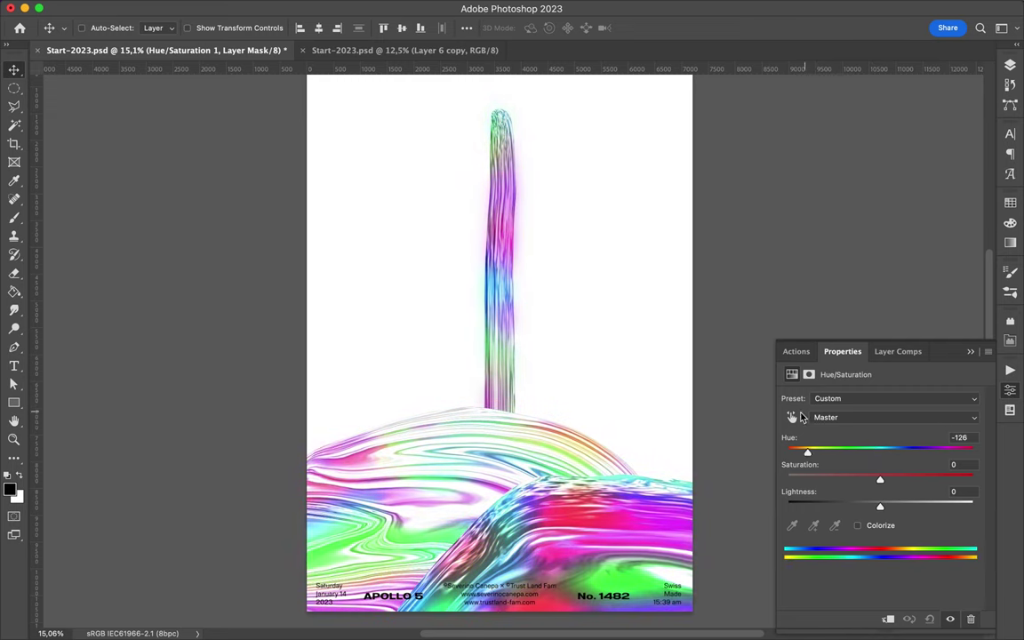
{"action": "left_click", "coordinate": [1009, 65]}
Duplicate the Group 2 wave as Layer 5 copy 5 at Linear Light, 36% fill
{"action": "left_click", "coordinate": [924, 264]}
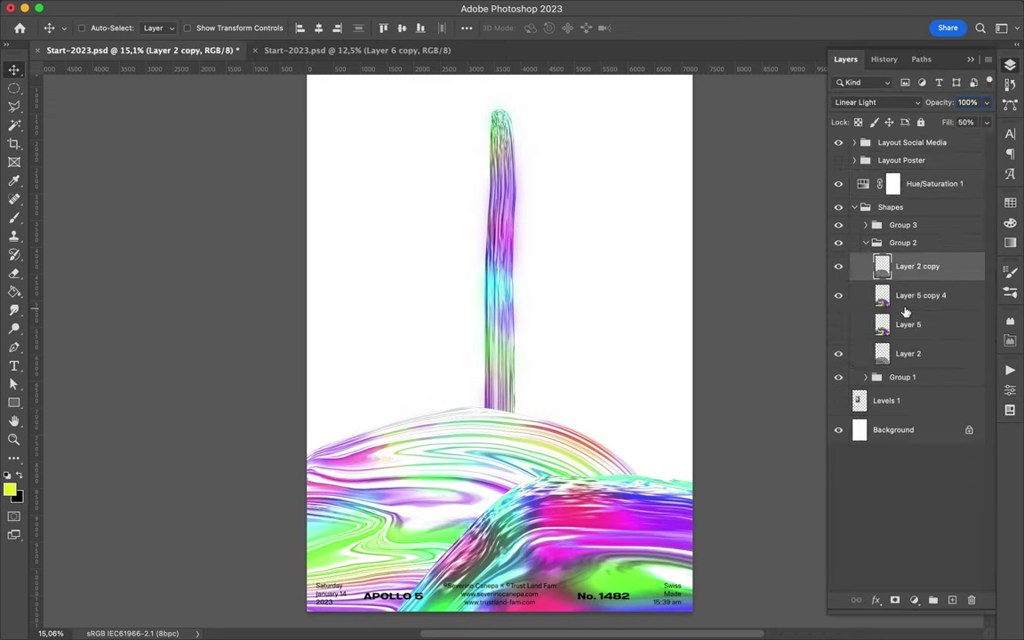
{"action": "key", "text": "ctrl+j"}
{"action": "left_click", "coordinate": [872, 102]}
{"action": "left_click", "coordinate": [875, 206]}
{"action": "left_click_drag", "start_coordinate": [985, 122], "coordinate": [944, 142]}
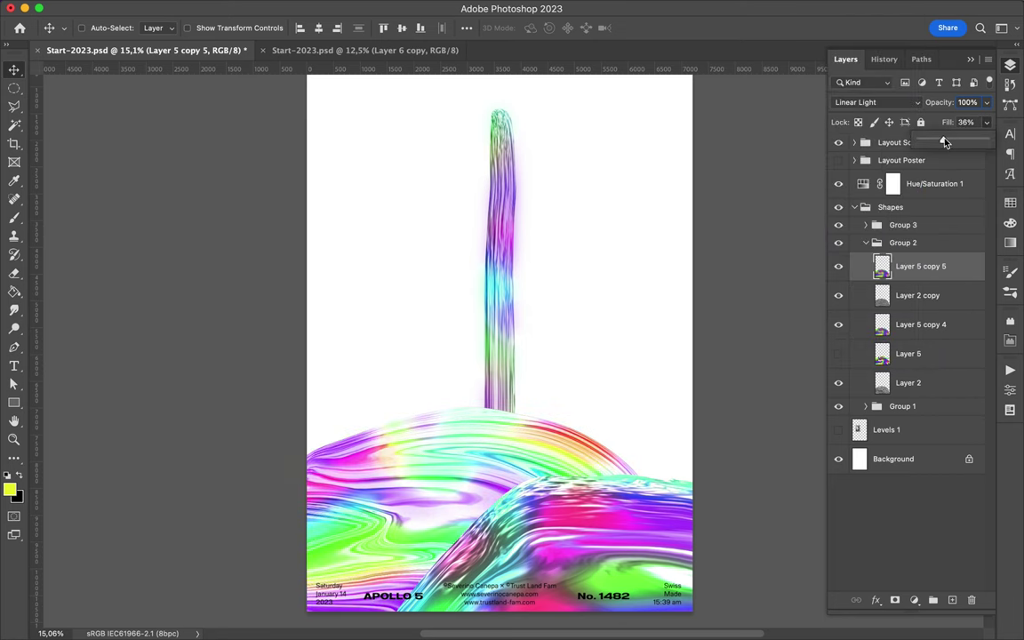
Create Layer 7 in Group 1 and fill the pillar's outline on it
{"action": "left_click", "coordinate": [886, 429]}
{"action": "left_click", "coordinate": [865, 243]}
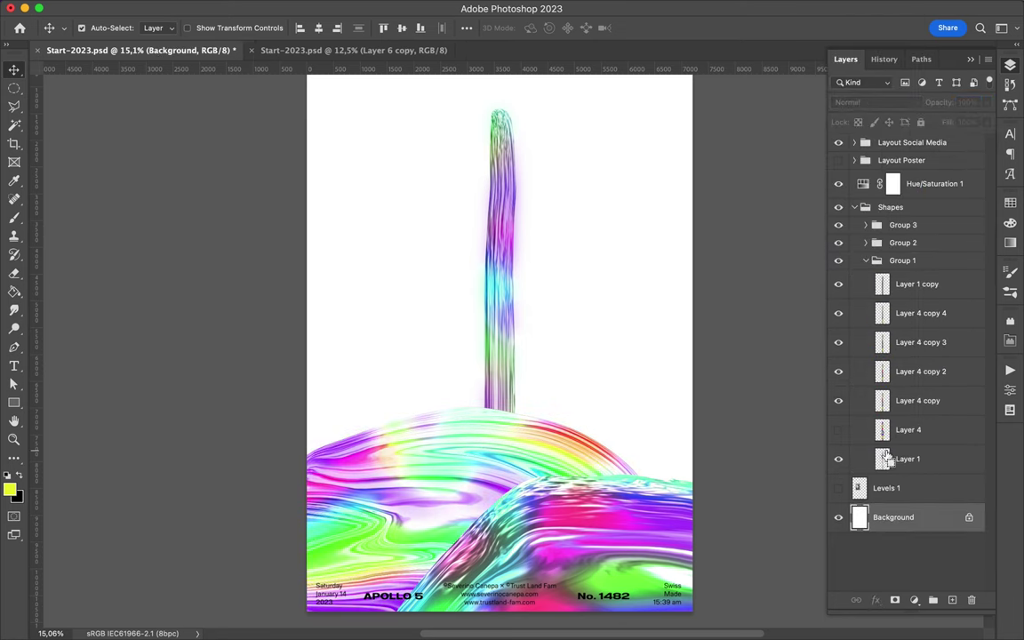
{"action": "key", "text": "ctrl+shift+alt+n"}
{"action": "key", "text": "m"}
{"action": "left_click", "coordinate": [392, 8]}
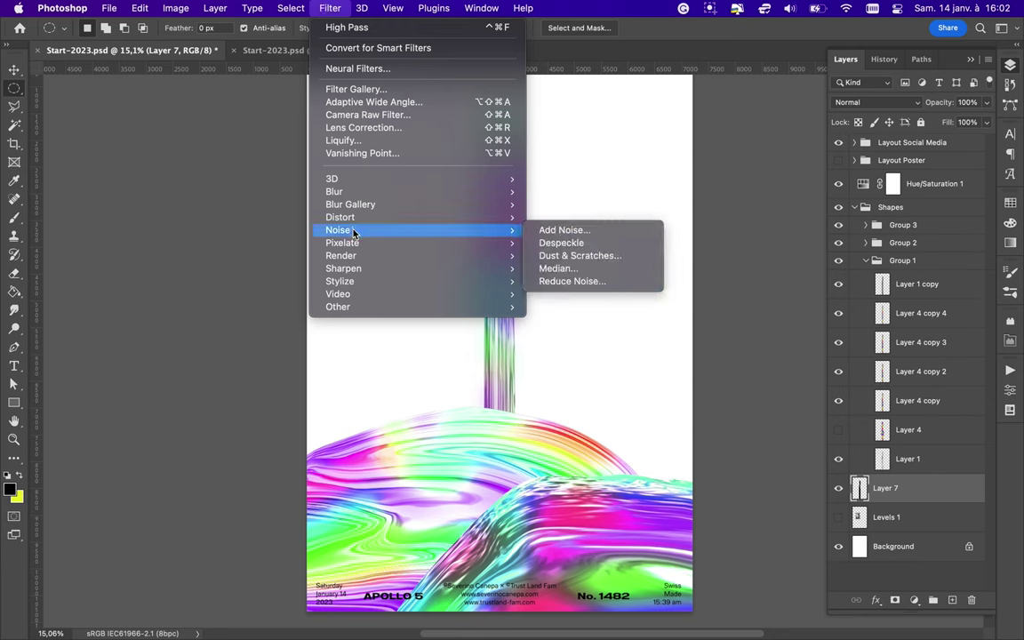
Blur the pillar shadow on Layer 7 to soften it
{"action": "left_click", "coordinate": [319, 27]}
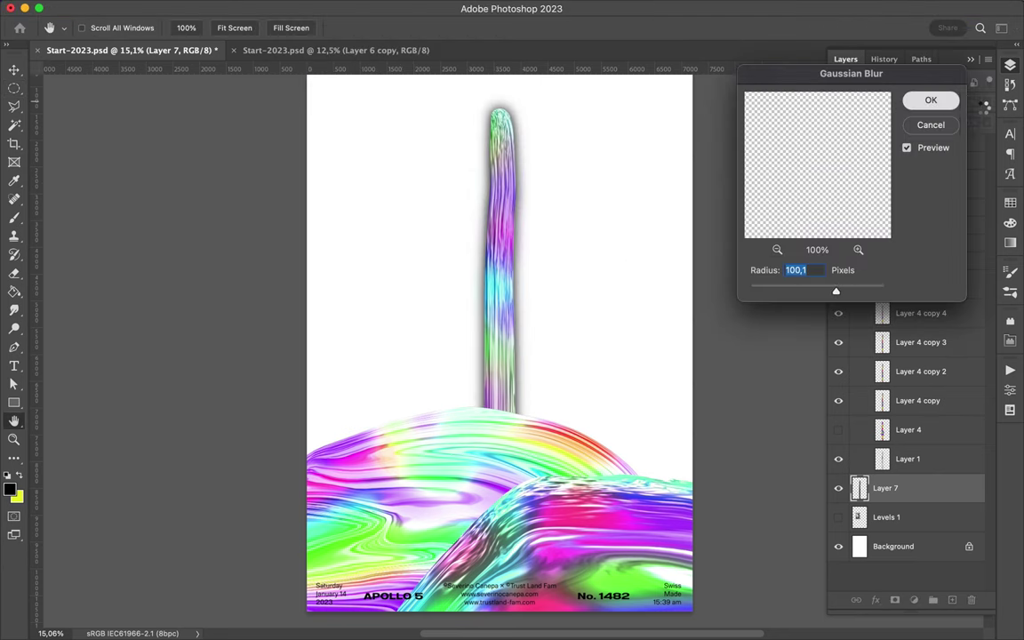
{"action": "left_click", "coordinate": [930, 99]}
{"action": "left_click", "coordinate": [985, 122]}
Add a new layer with a black, blurred hill shadow at 50% fill
{"action": "left_click", "coordinate": [866, 261]}
{"action": "left_click", "coordinate": [951, 600]}
{"action": "key", "text": "g"}
{"action": "key", "text": "m"}
{"action": "key", "text": "ctrl+d"}
{"action": "left_click", "coordinate": [311, 8]}
{"action": "left_click", "coordinate": [564, 240]}
{"action": "left_click", "coordinate": [928, 101]}
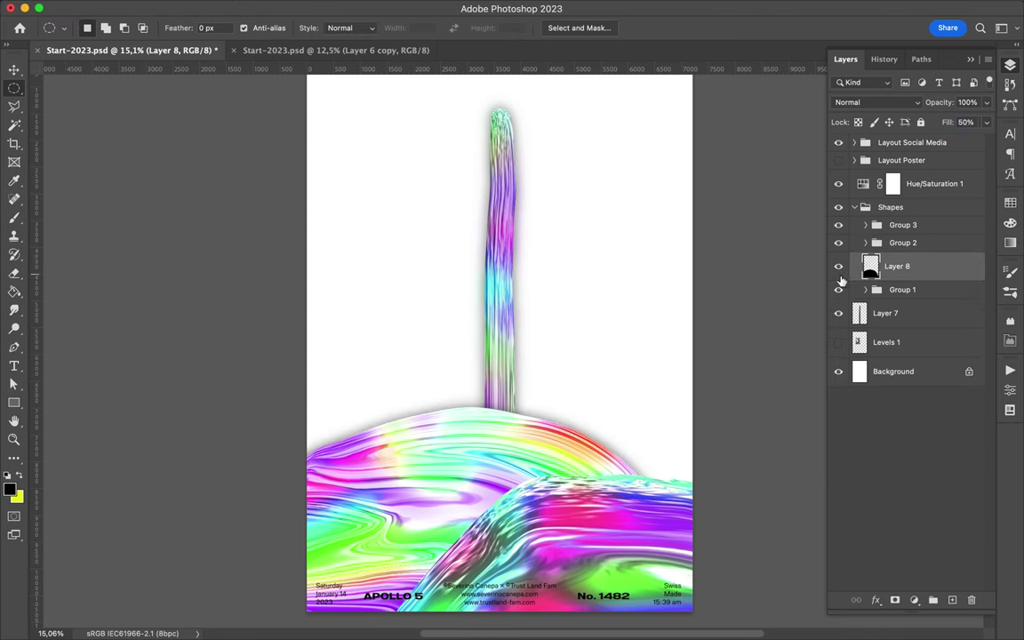
Create Layer 9 above Group 2 with a blurred shadow of the front hill
{"action": "left_click", "coordinate": [889, 206]}
{"action": "left_click", "coordinate": [865, 224]}
{"action": "key", "text": "ctrl+alt+shift+n"}
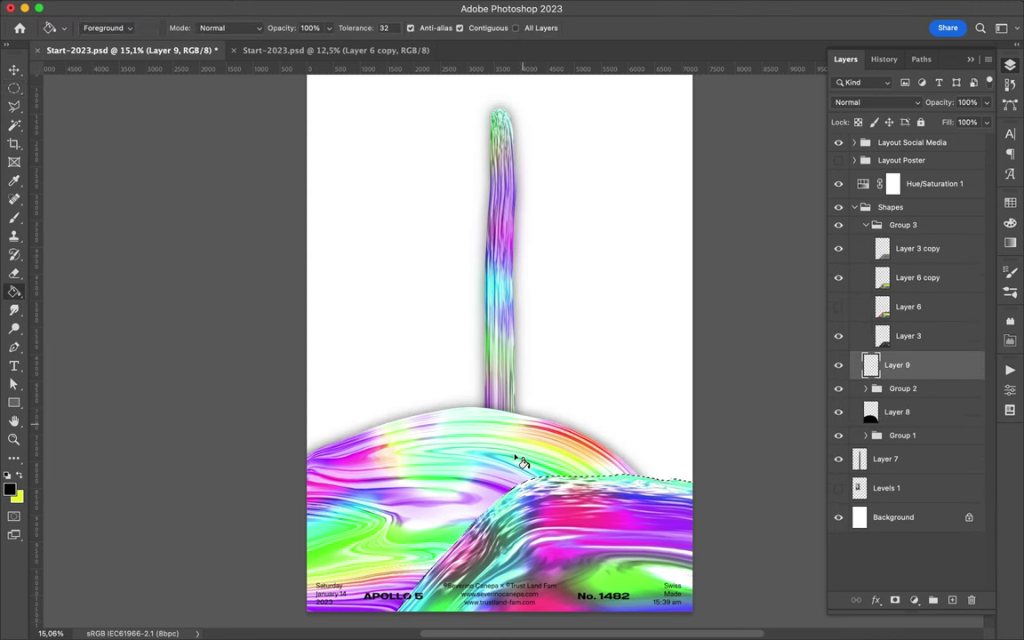
{"action": "left_click", "coordinate": [352, 7]}
{"action": "left_click", "coordinate": [560, 244]}
{"action": "left_click", "coordinate": [997, 101]}
Warp the Layer 9 and Layer 8 shadows to follow the wave shapes
{"action": "key", "text": "ctrl+t"}
{"action": "right_click", "coordinate": [538, 373]}
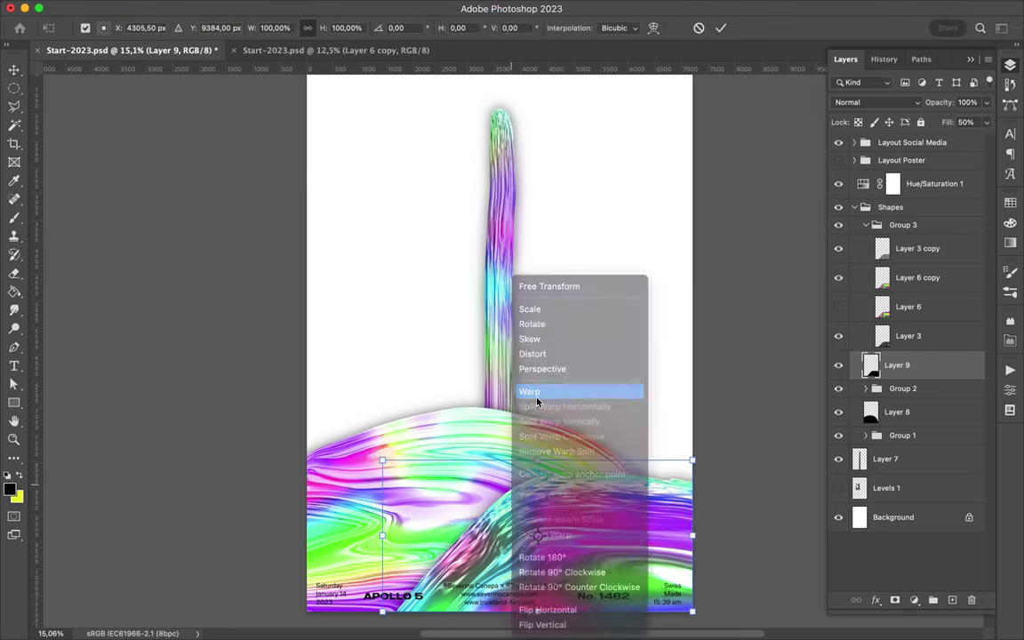
{"action": "left_click", "coordinate": [537, 395]}
{"action": "key", "text": "Return"}
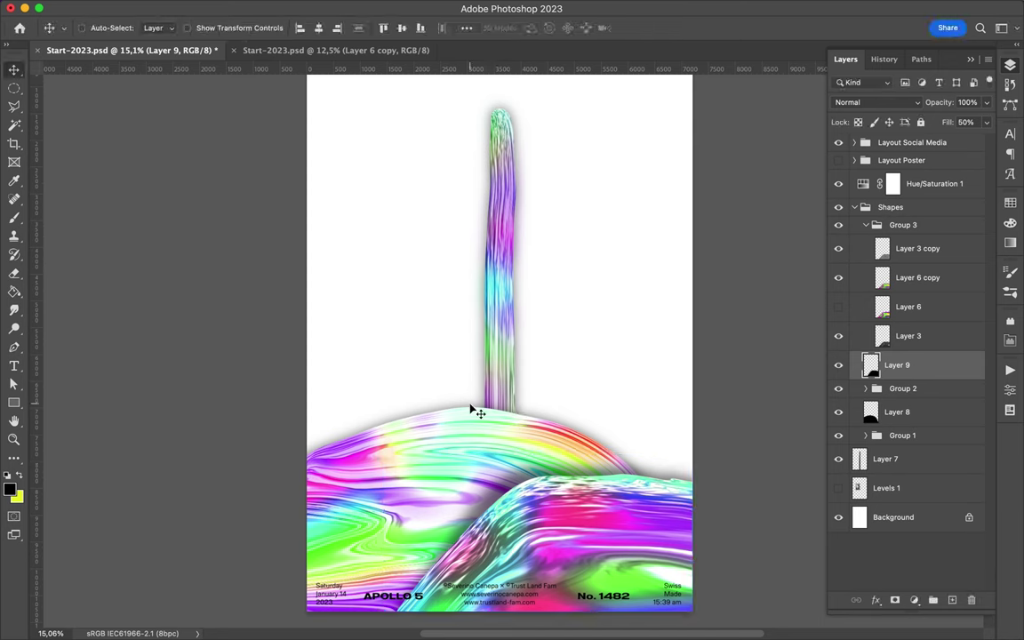
{"action": "left_click", "coordinate": [423, 413]}
{"action": "key", "text": "ctrl+t"}
{"action": "right_click", "coordinate": [459, 402]}
{"action": "left_click", "coordinate": [525, 393]}
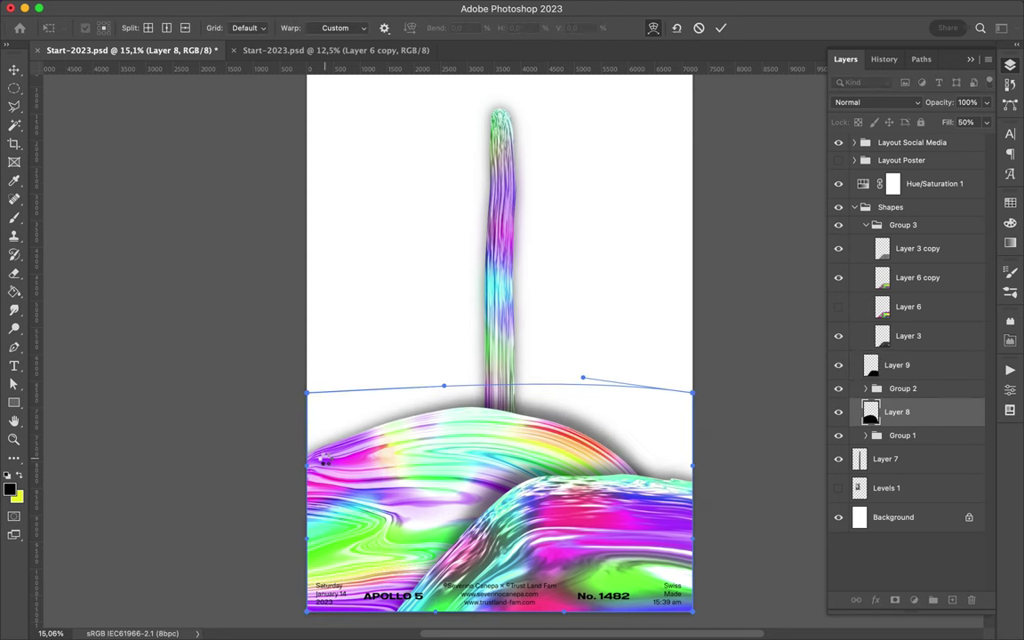
{"action": "key", "text": "Return"}
Warp the Layer 7 pillar shadow, save the poster, and hide the shadow layers
{"action": "left_click", "coordinate": [902, 435]}
{"action": "left_click", "coordinate": [885, 459]}
{"action": "key", "text": "ctrl+t"}
{"action": "right_click", "coordinate": [519, 278]}
{"action": "left_click", "coordinate": [534, 391]}
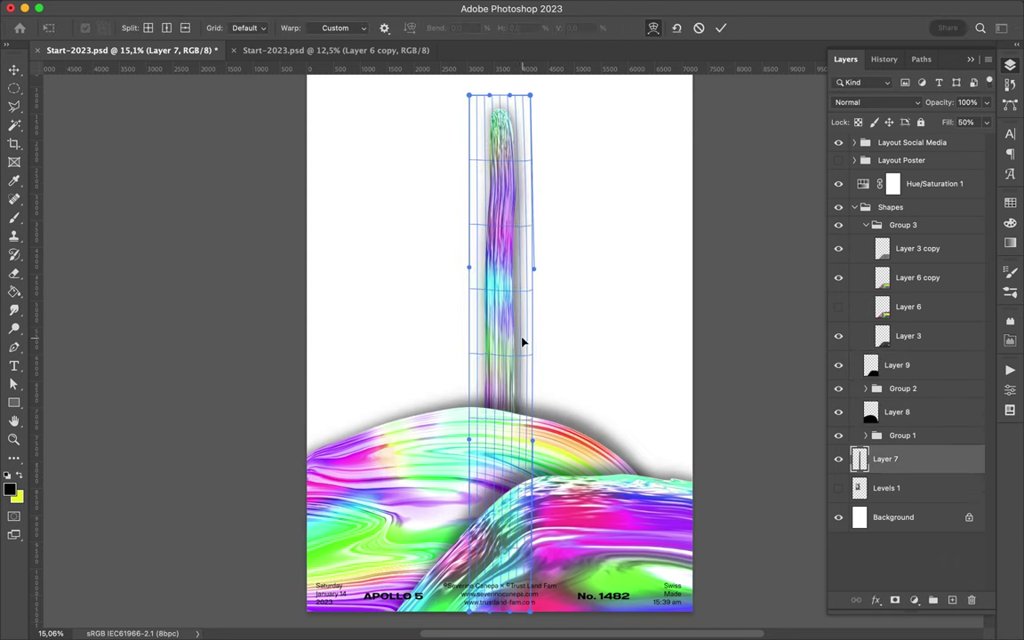
{"action": "left_click_drag", "start_coordinate": [516, 245], "coordinate": [594, 250]}
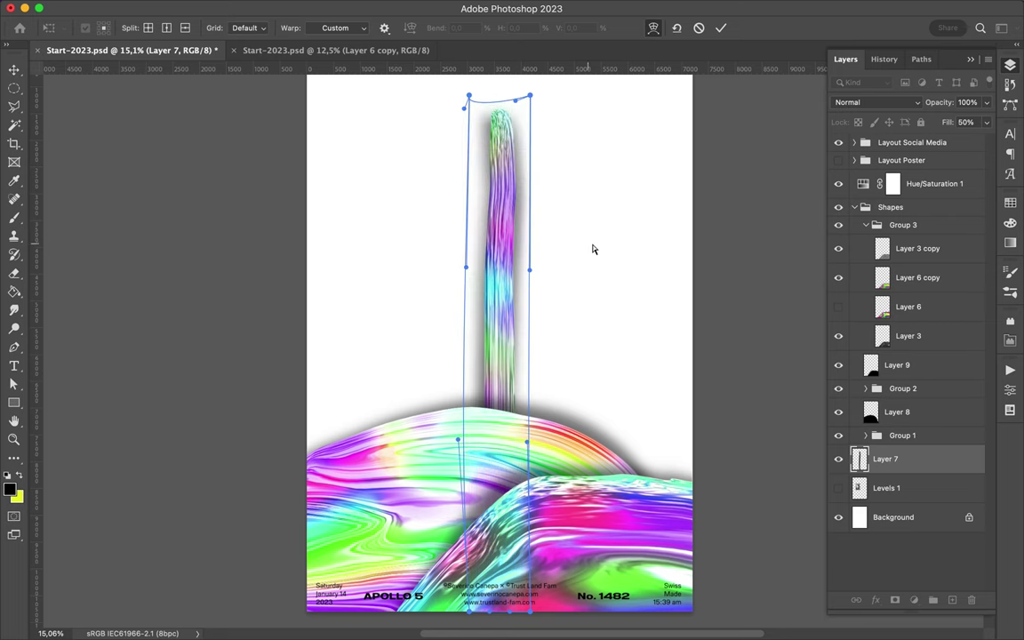
{"action": "key", "text": "Return"}
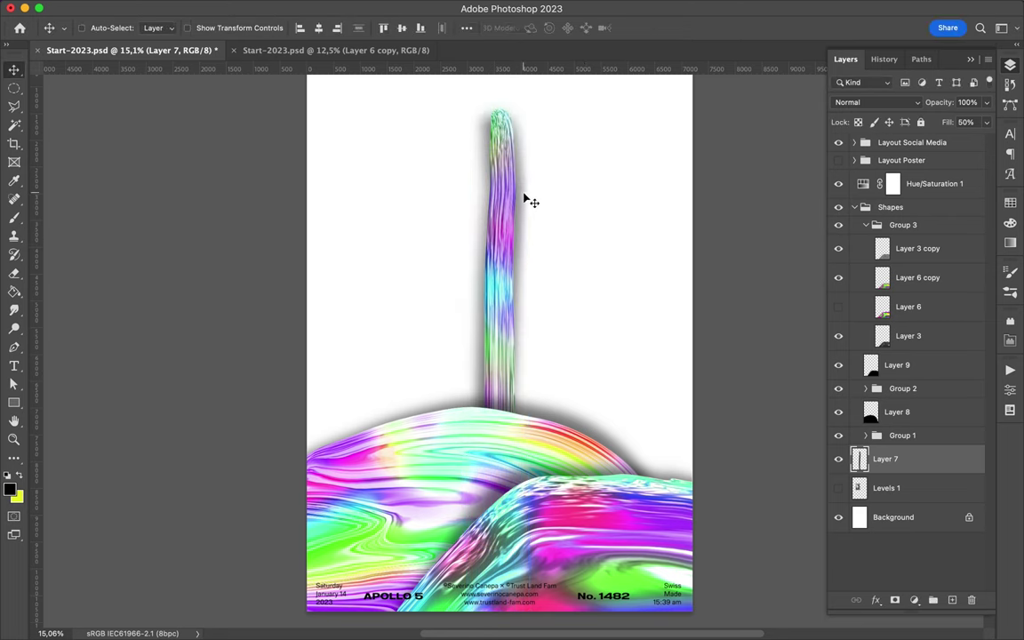
{"action": "key", "text": "ctrl+s"}
{"action": "left_click", "coordinate": [710, 8]}
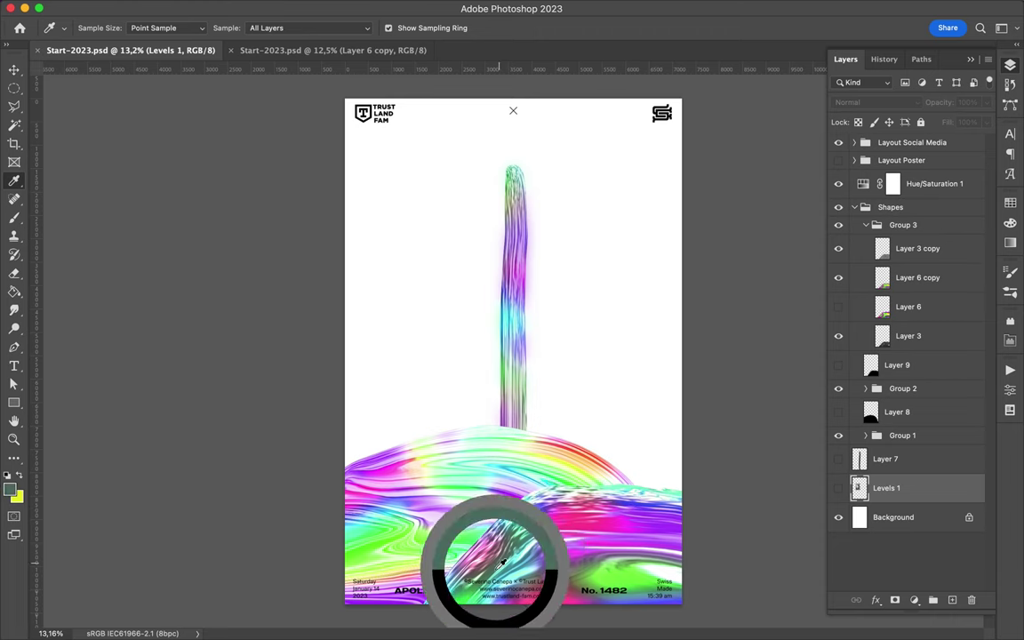
Sample pink and green foreground colours from the pillar artwork
{"action": "left_click_drag", "start_coordinate": [502, 560], "coordinate": [612, 484]}
{"action": "left_click", "coordinate": [546, 468]}
{"action": "left_click", "coordinate": [506, 384]}
{"action": "left_click_drag", "start_coordinate": [506, 384], "coordinate": [389, 525]}
Add the text LIQUID left of the pillar, moved down and enlarged
{"action": "key", "text": "t"}
{"action": "left_click", "coordinate": [370, 272]}
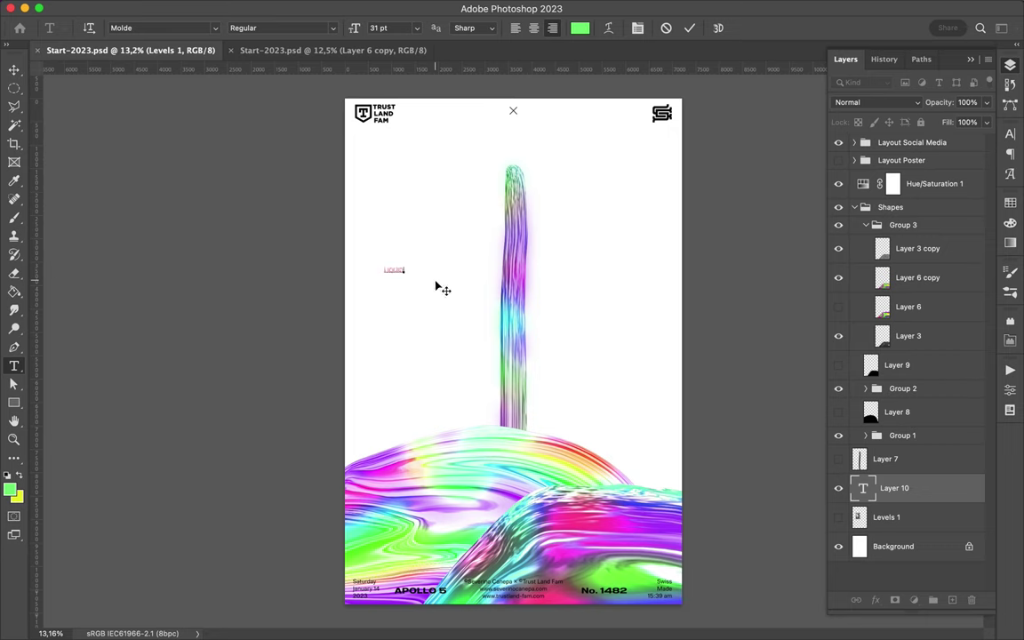
{"action": "key", "text": "ctrl+Return"}
{"action": "key", "text": "v"}
{"action": "mouse_move", "coordinate": [402, 279]}
{"action": "left_mouse_down"}
{"action": "mouse_move", "coordinate": [468, 315]}
{"action": "mouse_move", "coordinate": [486, 290]}
{"action": "mouse_move", "coordinate": [422, 395]}
{"action": "left_mouse_up"}
{"action": "key", "text": "ctrl+t"}
{"action": "key", "text": "Return"}
Make LIQUID blue from Swatches, set in TT Travels with tracking 600
{"action": "left_click", "coordinate": [1009, 133]}
{"action": "left_click", "coordinate": [889, 194], "text": "alt"}
{"action": "left_click", "coordinate": [1009, 201]}
{"action": "left_click", "coordinate": [877, 235]}
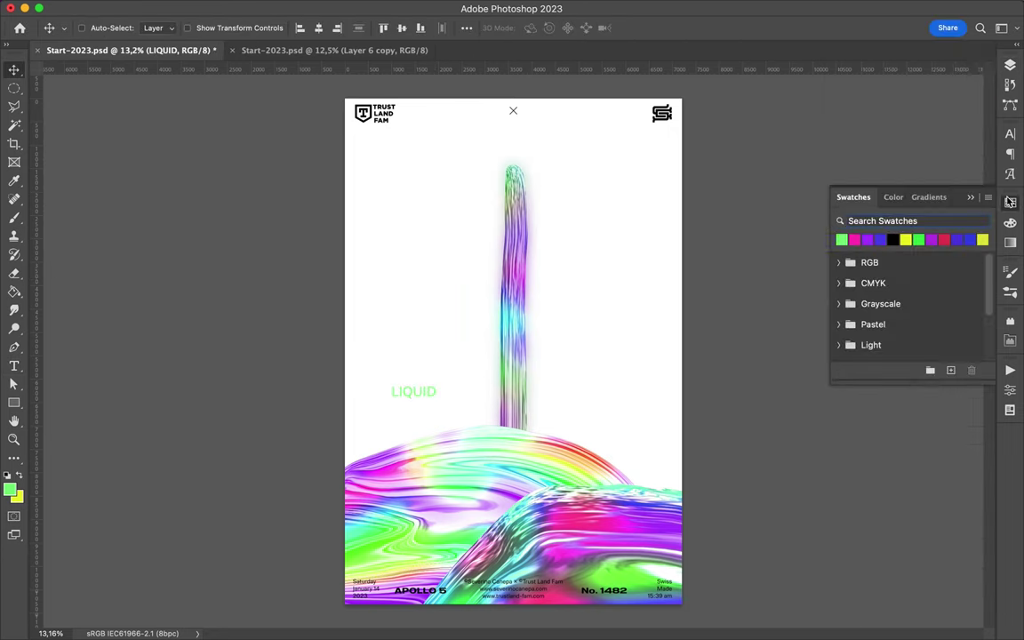
{"action": "left_click", "coordinate": [1010, 133]}
{"action": "left_click", "coordinate": [924, 155]}
{"action": "scroll", "coordinate": [800, 266], "scroll_direction": "down", "scroll_amount": 10}
{"action": "left_click", "coordinate": [800, 217]}
{"action": "left_click", "coordinate": [955, 187]}
{"action": "type", "text": "600"}
{"action": "key", "text": "Return"}
Move LIQUID toward the pillar base and duplicate it to the right, reading '#13'
{"action": "mouse_move", "coordinate": [404, 277]}
{"action": "left_mouse_down"}
{"action": "mouse_move", "coordinate": [432, 399]}
{"action": "mouse_move", "coordinate": [453, 410]}
{"action": "left_mouse_up"}
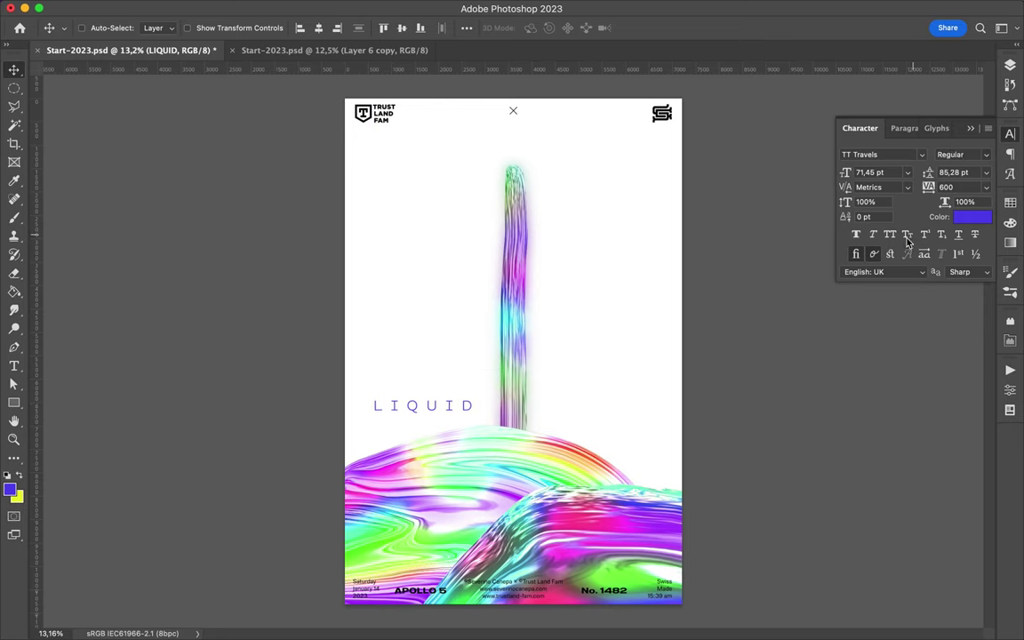
{"action": "mouse_move", "coordinate": [455, 411]}
{"action": "left_mouse_down"}
{"action": "mouse_move", "coordinate": [617, 416]}
{"action": "mouse_move", "coordinate": [604, 411]}
{"action": "left_mouse_up"}
{"action": "double_click", "coordinate": [617, 407]}
{"action": "type", "text": "#13"}
{"action": "key", "text": "Escape"}
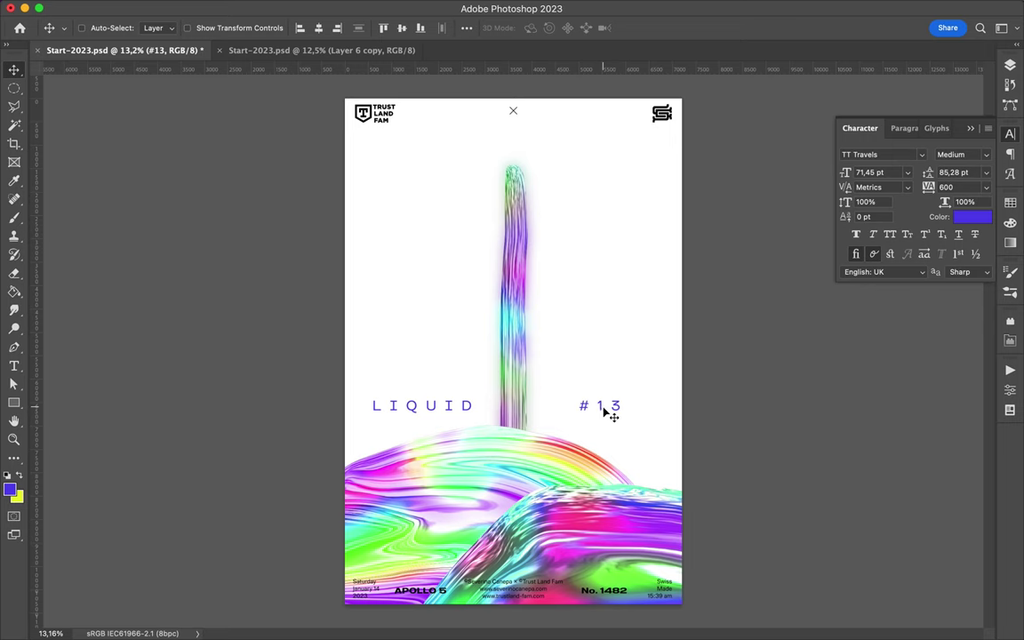
Place three pen points for a triangle on the right of the poster
{"action": "key", "text": "p"}
{"action": "left_click", "coordinate": [724, 357]}
{"action": "left_click", "coordinate": [706, 563]}
{"action": "left_click", "coordinate": [551, 493]}
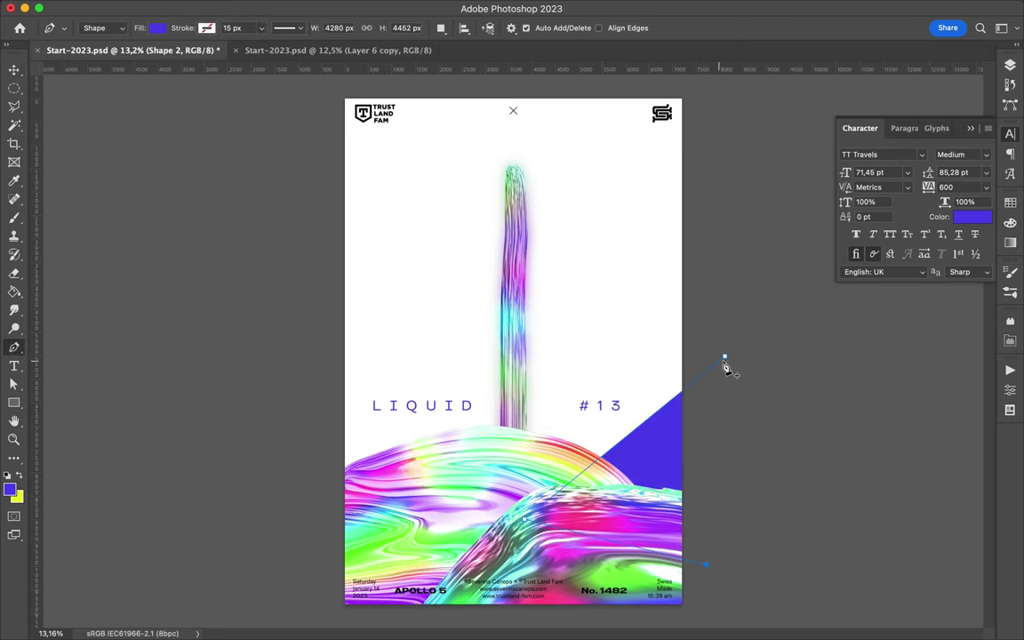
Close the right triangle as Shape 2 and set its fill colour
{"action": "left_click", "coordinate": [724, 357]}
{"action": "key", "text": "a"}
{"action": "left_click", "coordinate": [212, 28]}
{"action": "left_click", "coordinate": [300, 103]}
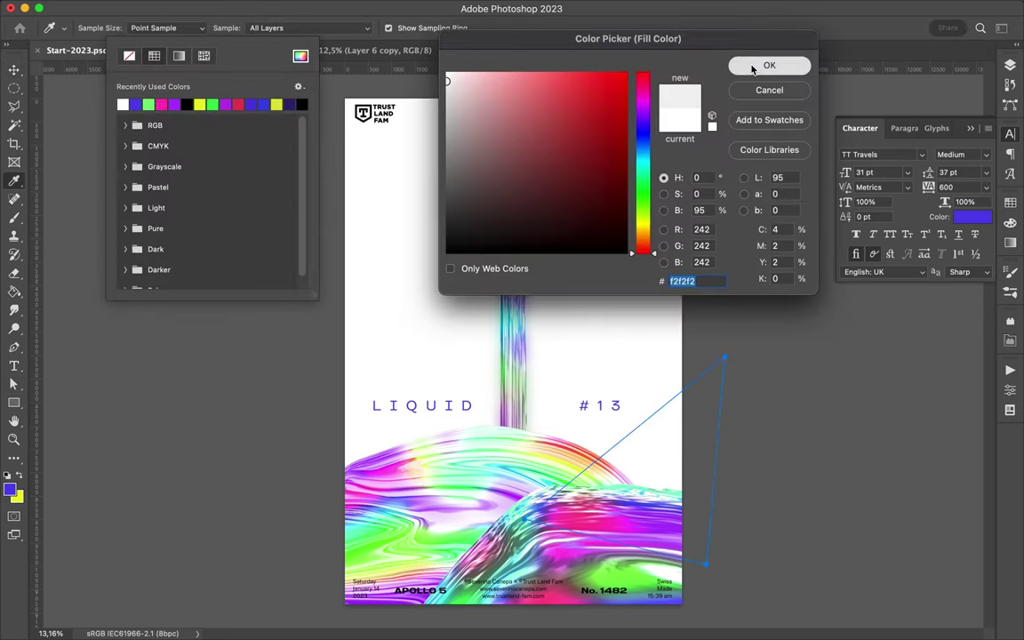
{"action": "left_click", "coordinate": [762, 64]}
Move Shape 2 between Layer 9 and Group 2, shift it right, and put Hue/Saturation 1 into Shapes
{"action": "left_click_drag", "start_coordinate": [884, 484], "coordinate": [889, 400]}
{"action": "key", "text": "v"}
{"action": "left_click_drag", "start_coordinate": [662, 472], "coordinate": [694, 476]}
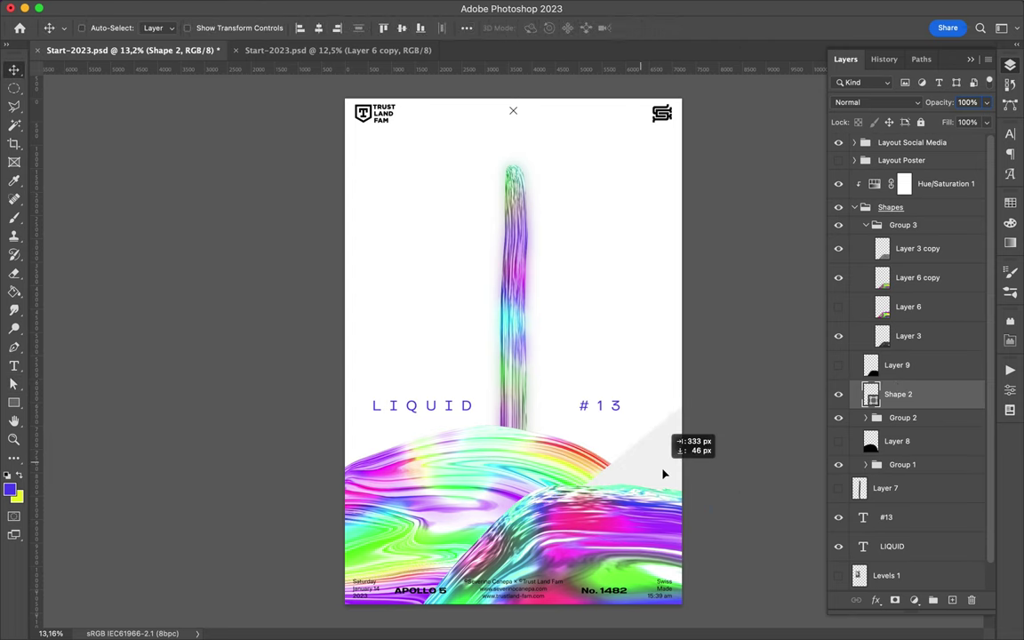
{"action": "key", "text": "a"}
{"action": "mouse_move", "coordinate": [899, 183]}
{"action": "left_mouse_down"}
{"action": "mouse_move", "coordinate": [902, 395]}
{"action": "mouse_move", "coordinate": [889, 410]}
{"action": "mouse_move", "coordinate": [897, 487]}
{"action": "left_mouse_up"}
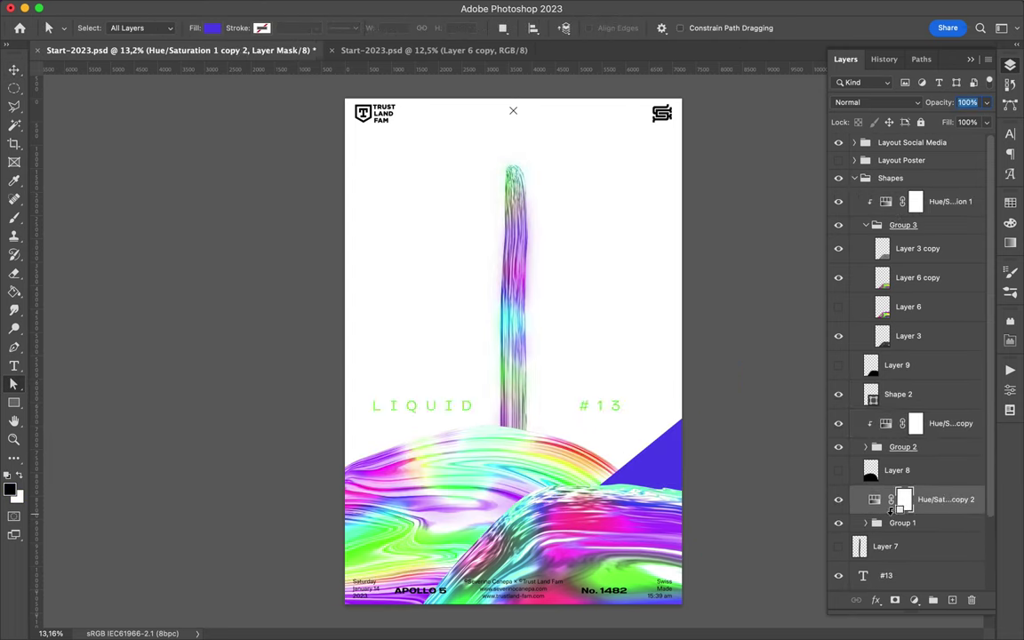
Draw a bottom-left triangle as Shape 3, stack it above Shape 2, and lower it
{"action": "key", "text": "p"}
{"action": "left_click", "coordinate": [330, 479]}
{"action": "left_click", "coordinate": [452, 611]}
{"action": "left_click", "coordinate": [330, 612]}
{"action": "left_click", "coordinate": [329, 479]}
{"action": "mouse_move", "coordinate": [886, 147]}
{"action": "left_mouse_down"}
{"action": "mouse_move", "coordinate": [897, 544]}
{"action": "mouse_move", "coordinate": [898, 409]}
{"action": "left_mouse_up"}
{"action": "left_click_drag", "start_coordinate": [334, 525], "coordinate": [335, 566]}
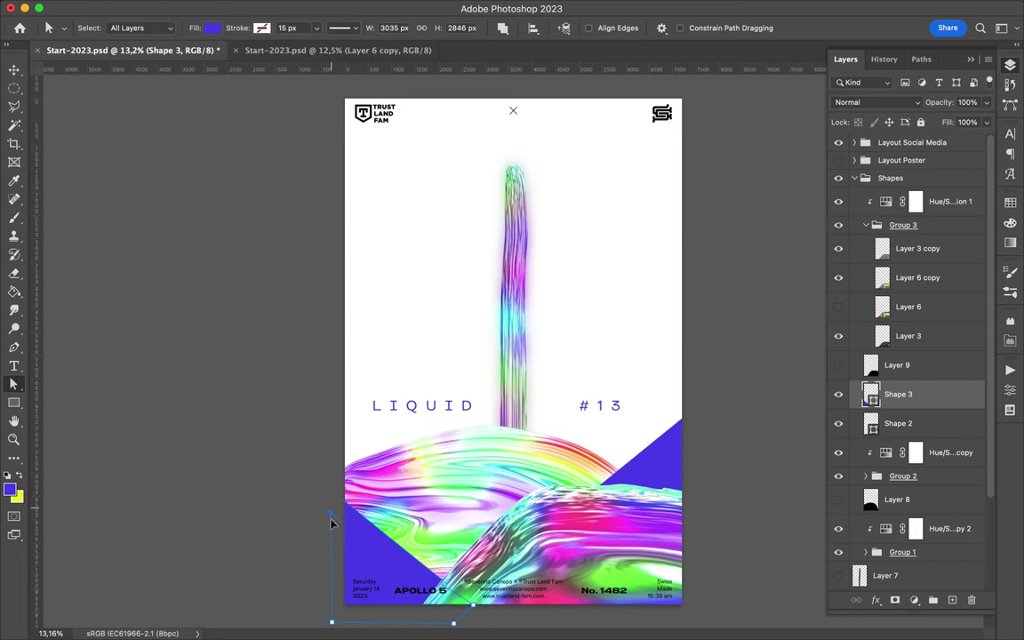
Draw a light-grey Ellipse 1, move it below Levels 1, and widen it to meet the pillar
{"action": "key", "text": "u"}
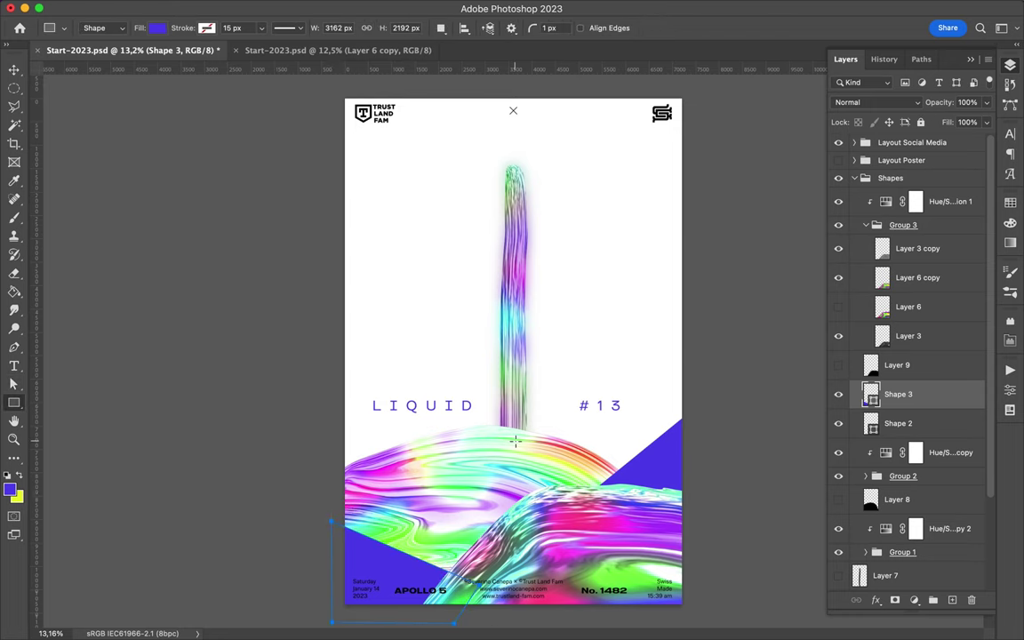
{"action": "left_click_drag", "start_coordinate": [491, 482], "coordinate": [619, 616]}
{"action": "key", "text": "a"}
{"action": "left_click", "coordinate": [212, 27]}
{"action": "left_click", "coordinate": [114, 99]}
{"action": "left_click", "coordinate": [1009, 65]}
{"action": "left_click_drag", "start_coordinate": [893, 392], "coordinate": [910, 547]}
{"action": "key", "text": "ctrl+t"}
{"action": "left_click_drag", "start_coordinate": [490, 356], "coordinate": [491, 229]}
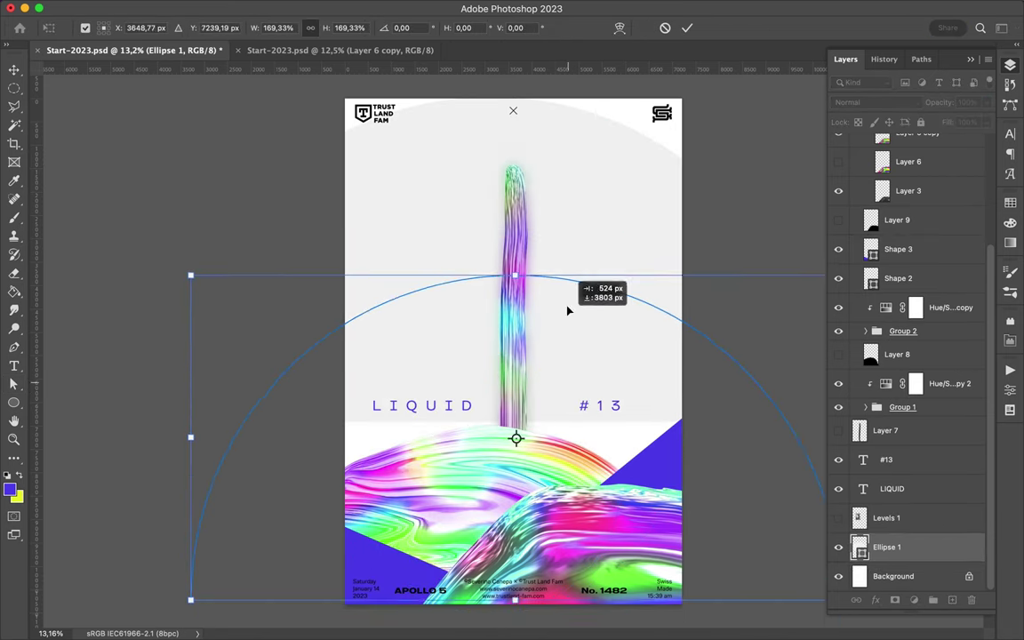
{"action": "left_click_drag", "start_coordinate": [424, 237], "coordinate": [569, 256]}
{"action": "key", "text": "Return"}
Flatten and shrink the ellipse to about 42% into a faint arc behind the pillar
{"action": "key", "text": "p"}
{"action": "scroll", "coordinate": [666, 520], "scroll_direction": "down", "scroll_amount": 1}
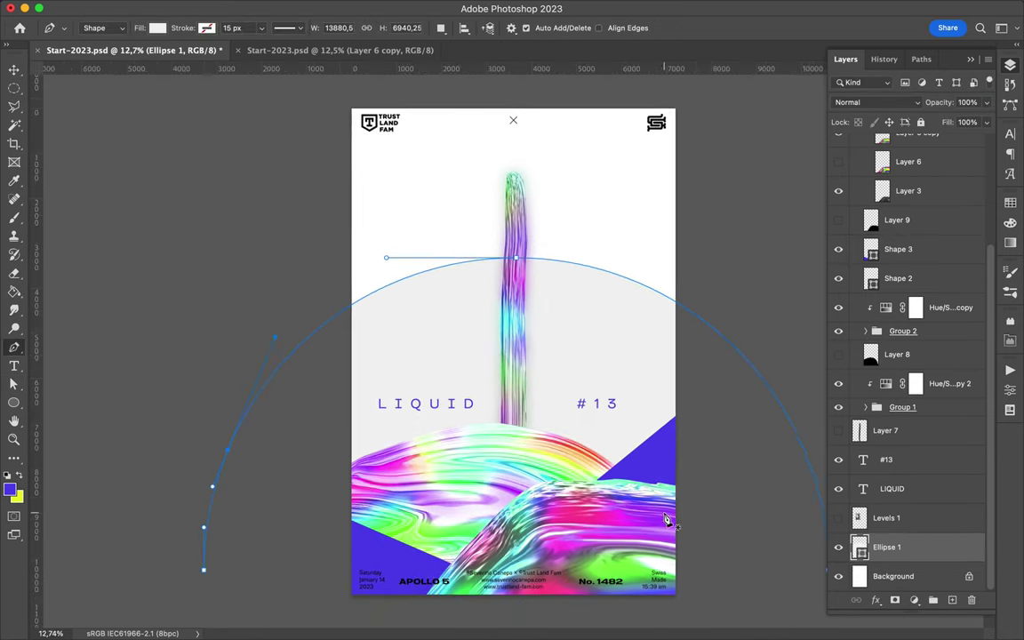
{"action": "key", "text": "a"}
{"action": "scroll", "coordinate": [513, 355], "scroll_direction": "down", "scroll_amount": 1}
{"action": "scroll", "coordinate": [846, 576], "scroll_direction": "up", "scroll_amount": 1}
{"action": "left_click", "coordinate": [805, 555]}
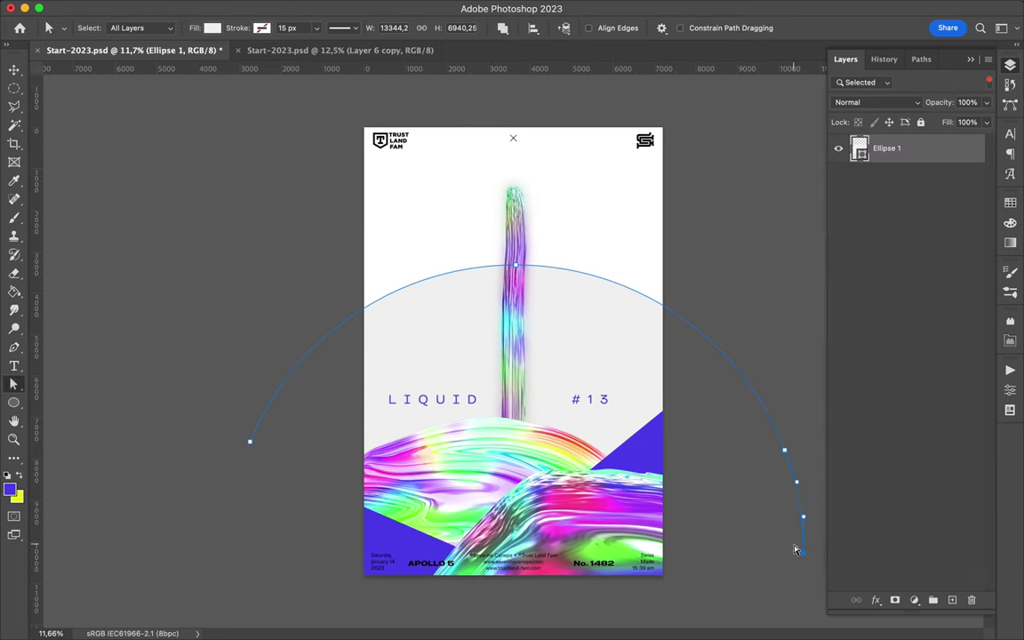
{"action": "key", "text": "v"}
{"action": "left_click_drag", "start_coordinate": [516, 265], "coordinate": [508, 369]}
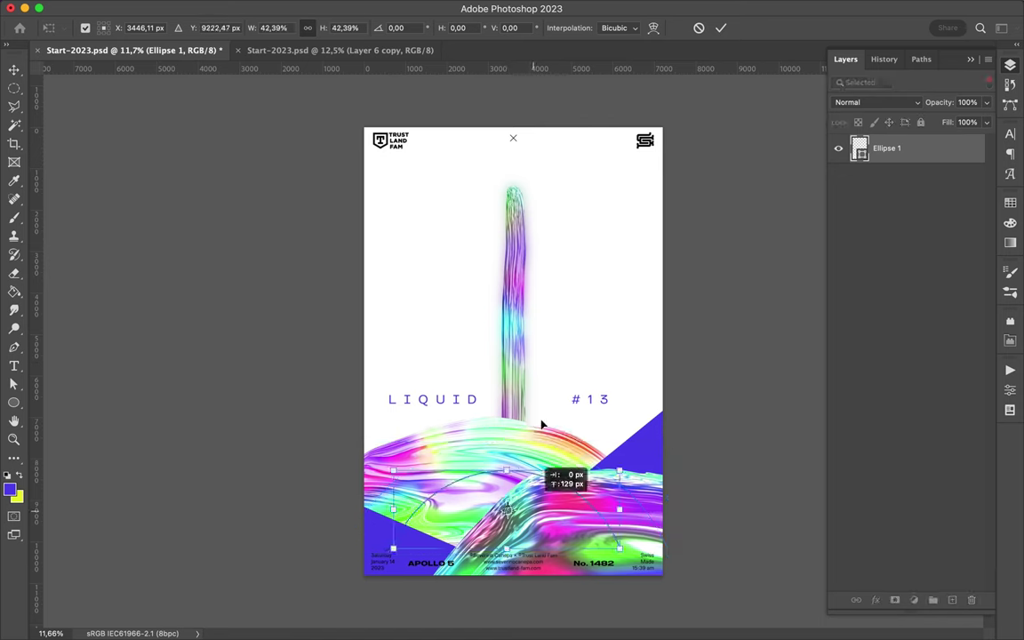
{"action": "left_click_drag", "start_coordinate": [508, 364], "coordinate": [514, 418]}
{"action": "key", "text": "Return"}
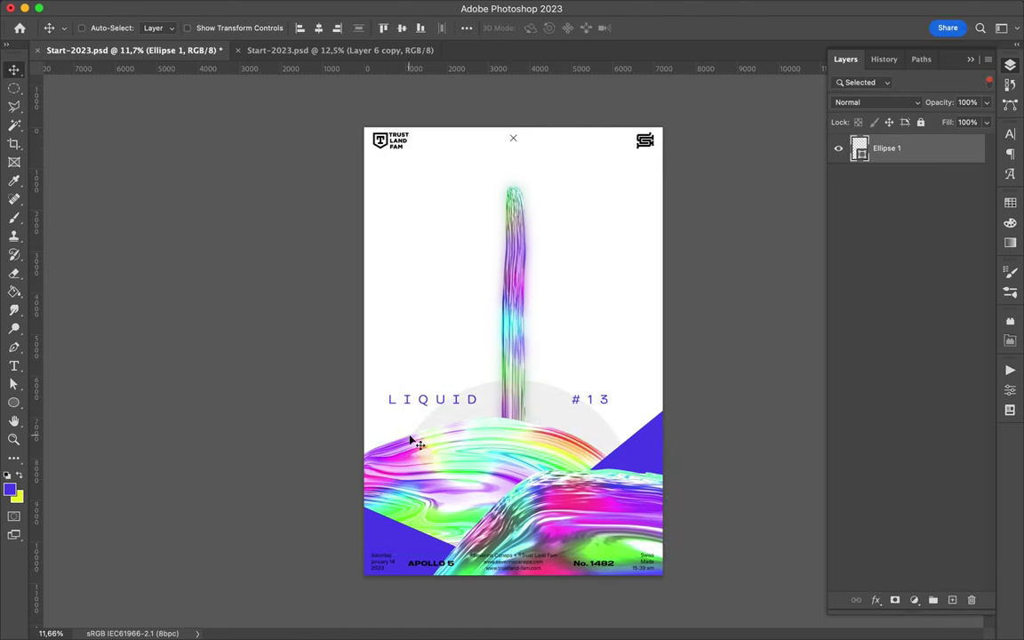
Pull the right triangle's top corner outward and nudge the bottom-left triangle down and right
{"action": "key", "text": "a"}
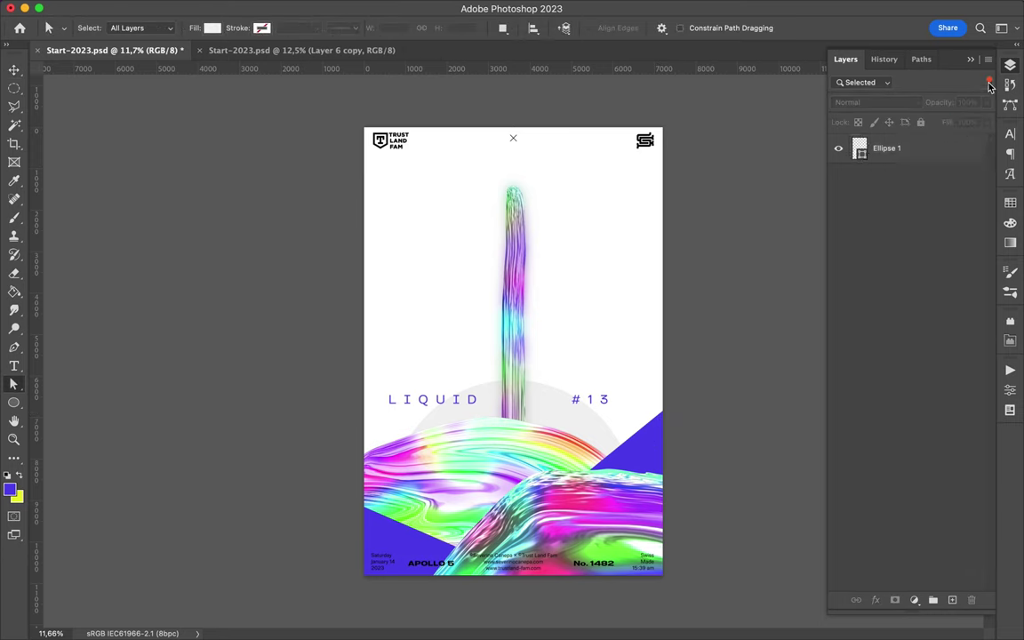
{"action": "left_click_drag", "start_coordinate": [661, 413], "coordinate": [730, 359]}
{"action": "key", "text": "v"}
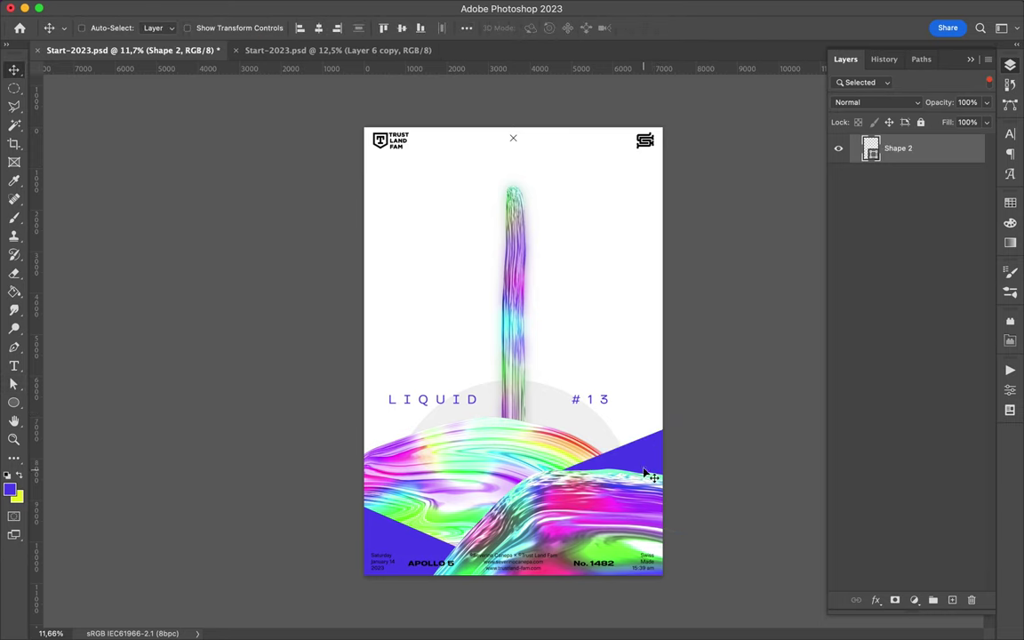
{"action": "left_click_drag", "start_coordinate": [408, 542], "coordinate": [417, 557]}
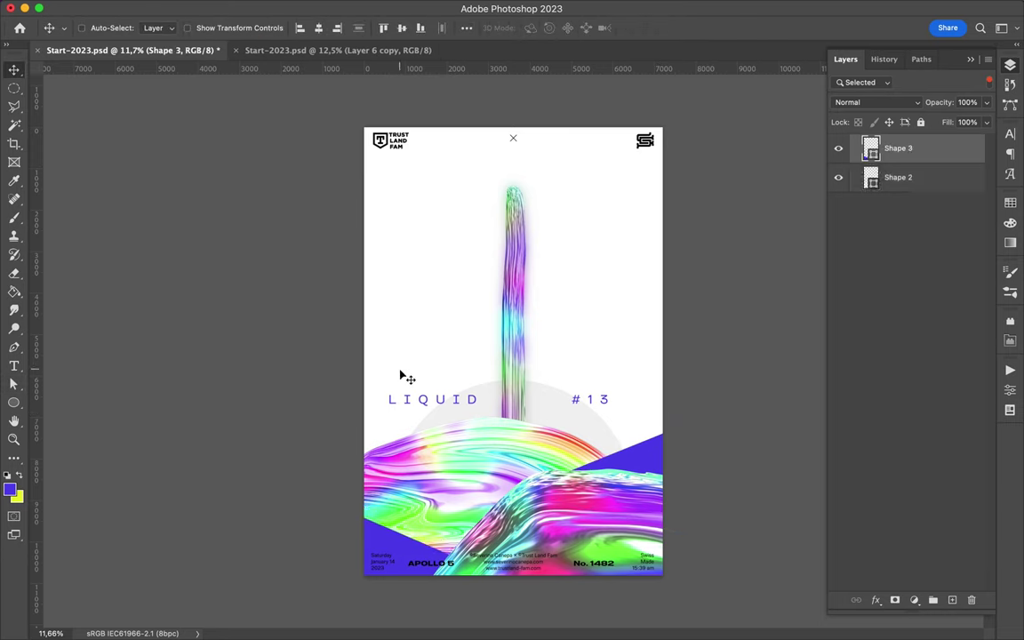
{"action": "left_click", "coordinate": [989, 82]}
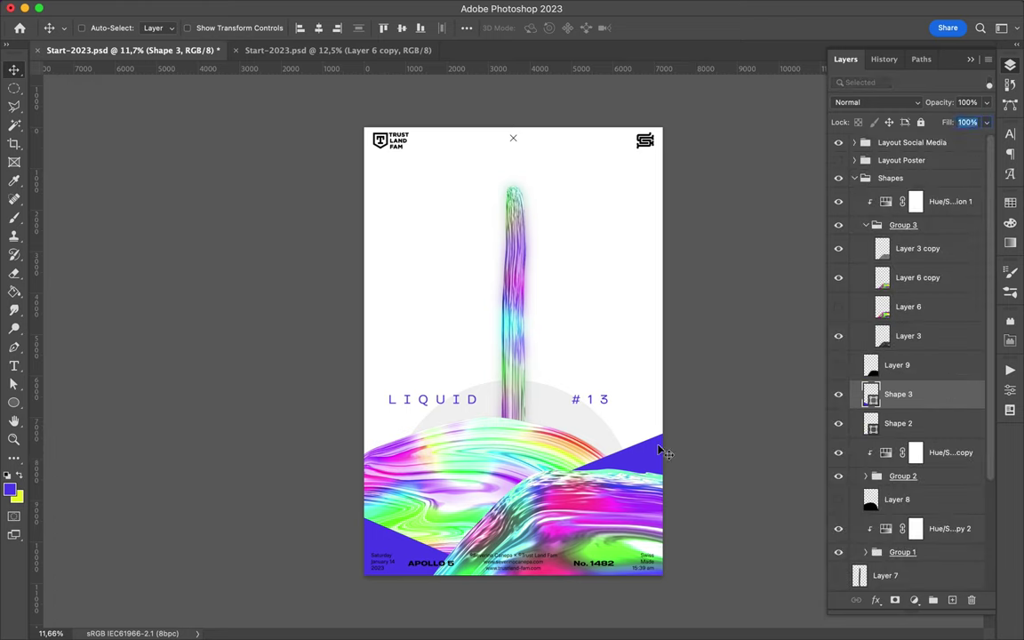
{"action": "left_click", "coordinate": [689, 452], "text": "super"}
Draw a new lavender triangle as Shape 4 and move it below Shape 2 in the layer stack
{"action": "key", "text": "i"}
{"action": "key", "text": "p"}
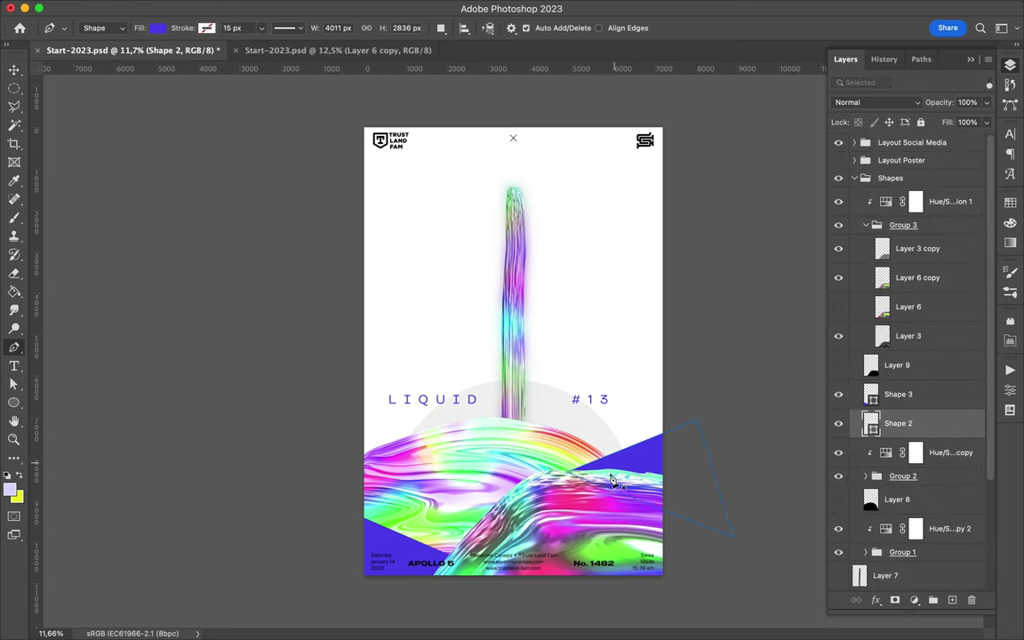
{"action": "left_click", "coordinate": [687, 312]}
{"action": "left_click", "coordinate": [673, 484]}
{"action": "left_click", "coordinate": [559, 480]}
{"action": "key", "text": "a"}
{"action": "left_click", "coordinate": [211, 28]}
{"action": "left_click", "coordinate": [133, 105]}
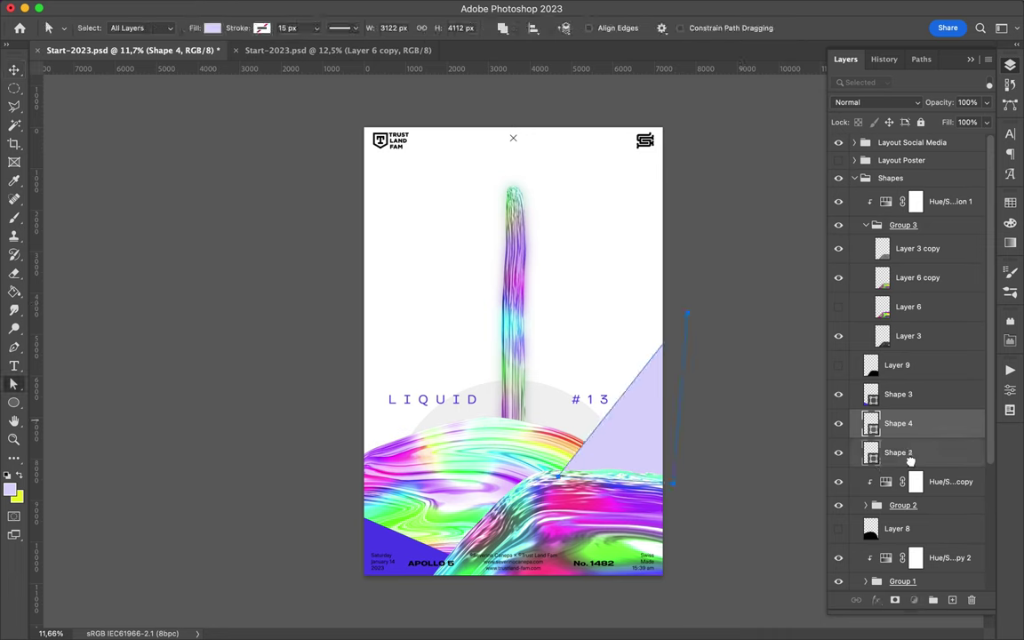
{"action": "left_click_drag", "start_coordinate": [911, 426], "coordinate": [911, 463]}
Try the lavender triangle lower on the right edge, then delete the Shape 4 triangle
{"action": "key", "text": "v"}
{"action": "left_click", "coordinate": [584, 286]}
{"action": "key", "text": "Return"}
{"action": "left_click_drag", "start_coordinate": [676, 377], "coordinate": [364, 492]}
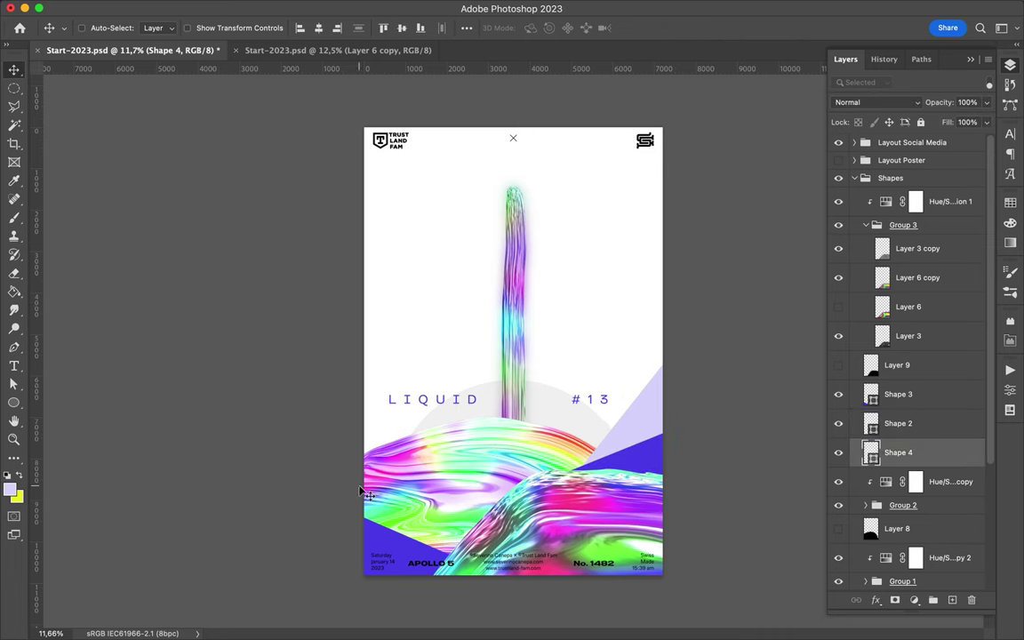
{"action": "left_click_drag", "start_coordinate": [898, 452], "coordinate": [886, 503]}
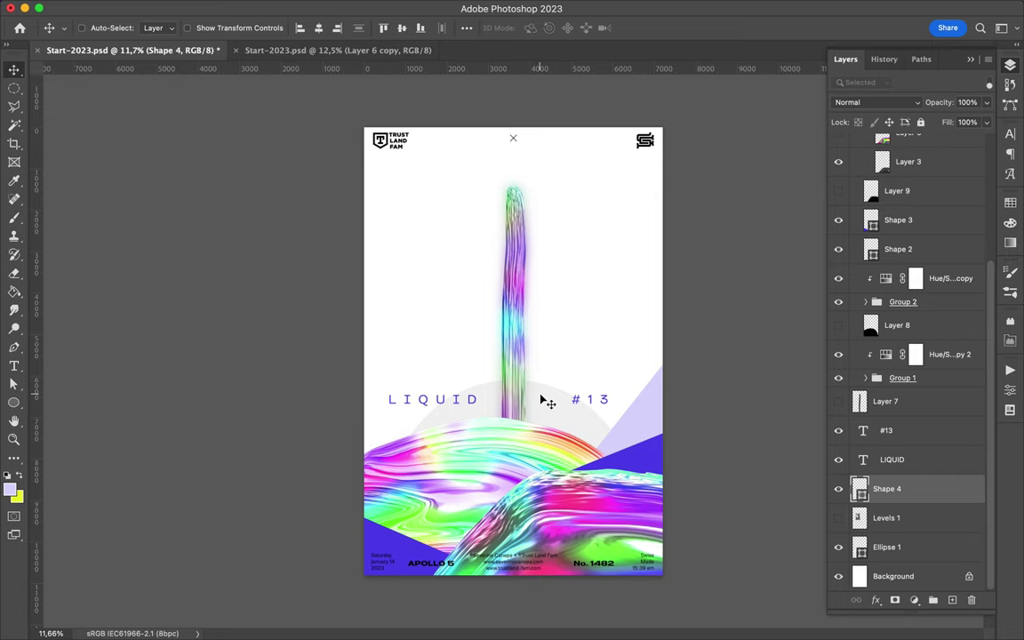
{"action": "key", "text": "Delete"}
Shrink the grey backdrop circle Ellipse 1 to about 70%
{"action": "key", "text": "alt+bracketleft"}
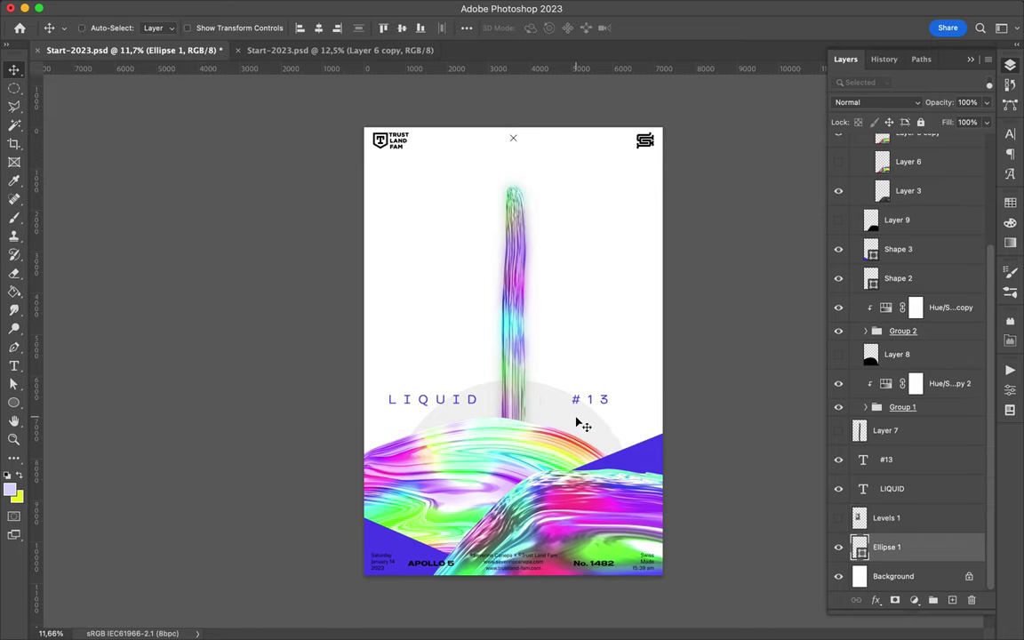
{"action": "key", "text": "ctrl+t"}
{"action": "left_click_drag", "start_coordinate": [613, 457], "coordinate": [544, 435]}
{"action": "key", "text": "Return"}
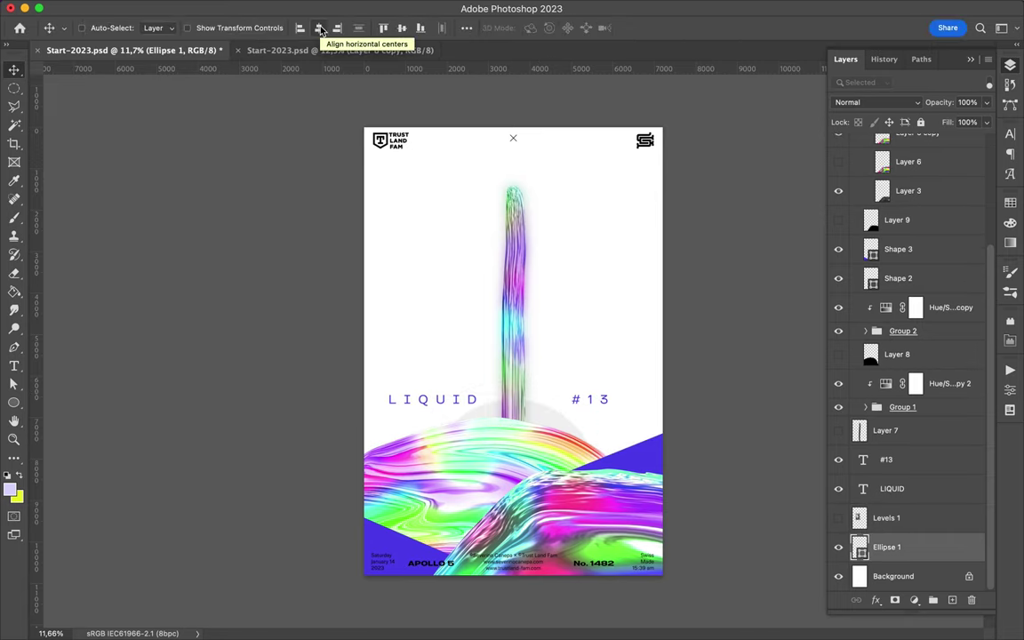
Centre the grey circle horizontally and stretch Shape 2's top anchor higher
{"action": "key", "text": "a"}
{"action": "left_click", "coordinate": [698, 427]}
{"action": "left_click_drag", "start_coordinate": [697, 427], "coordinate": [678, 320]}
{"action": "left_click", "coordinate": [782, 337]}
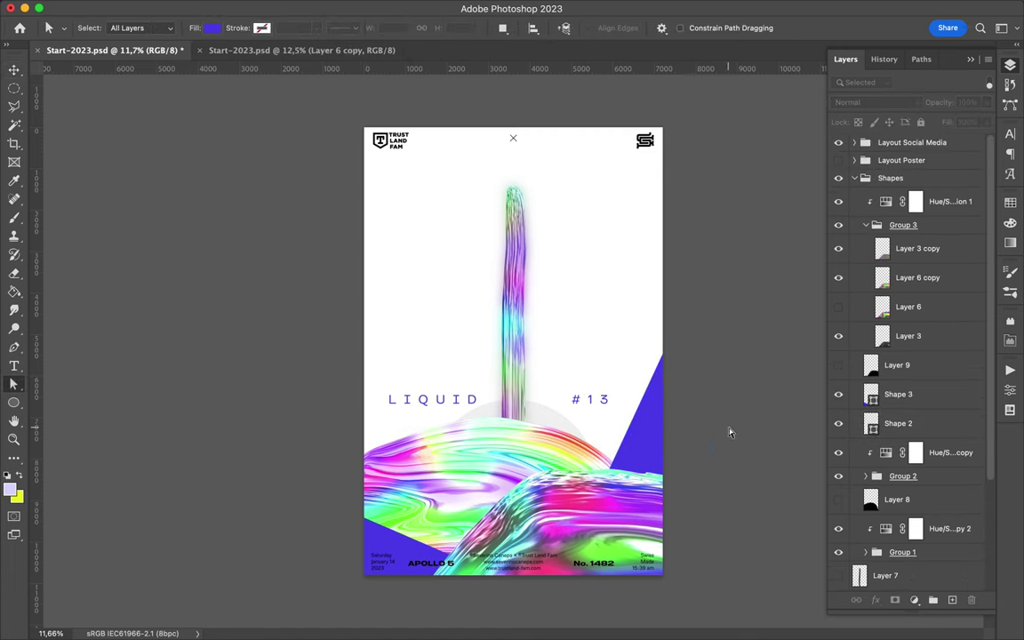
Duplicate and merge the liquid wave group, then cut a first sphere and place it right of the pillar
{"action": "key", "text": "v"}
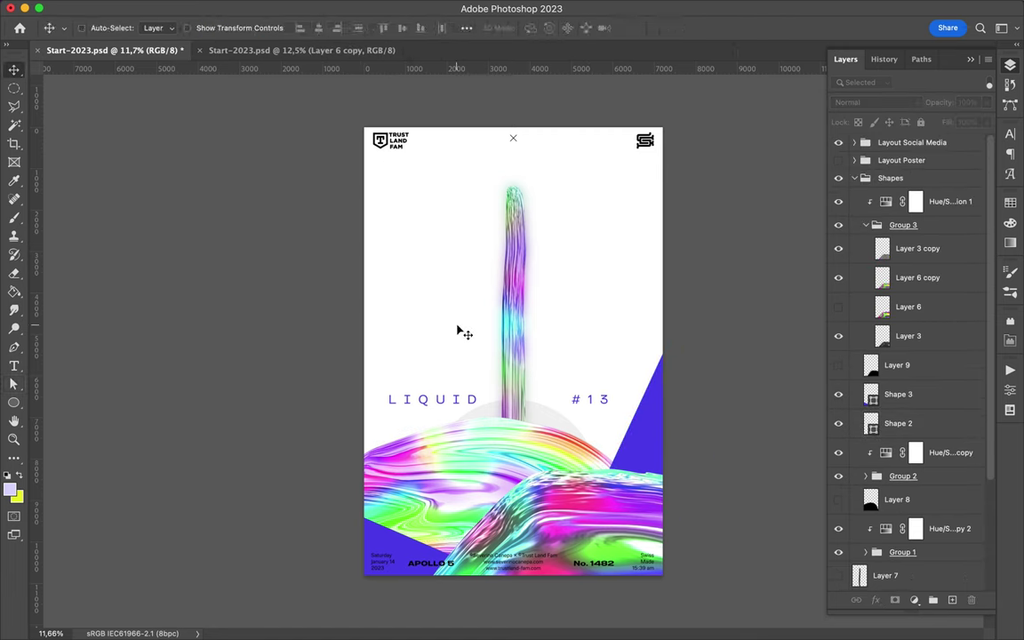
{"action": "left_click", "coordinate": [651, 451], "text": "ctrl"}
{"action": "key", "text": "ctrl+j"}
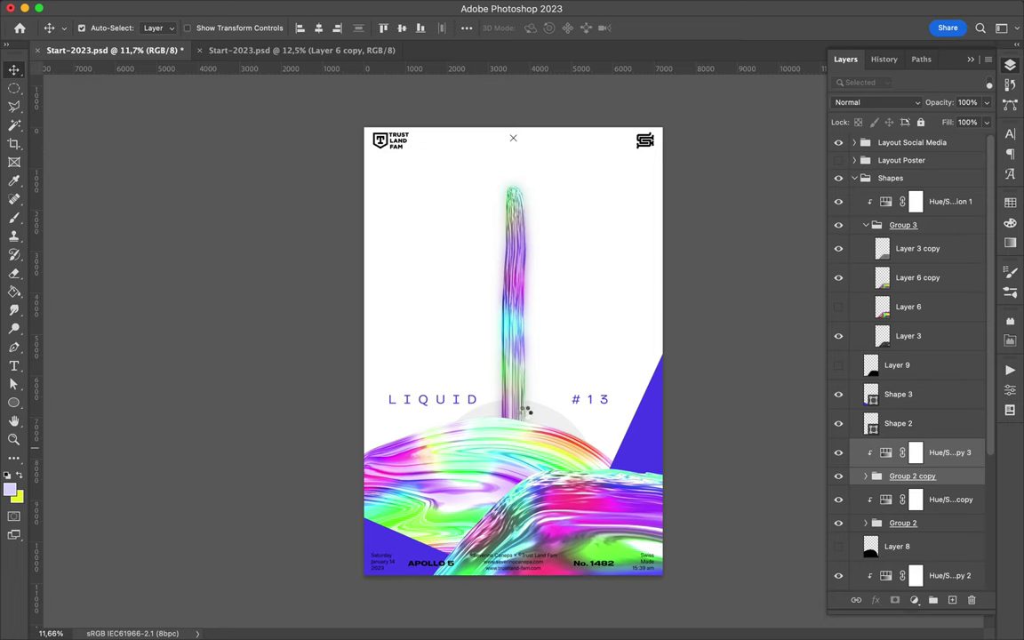
{"action": "key", "text": "ctrl+e"}
{"action": "key", "text": "m"}
{"action": "mouse_move", "coordinate": [474, 403]}
{"action": "left_mouse_down"}
{"action": "mouse_move", "coordinate": [511, 440]}
{"action": "mouse_move", "coordinate": [611, 356]}
{"action": "left_mouse_up"}
{"action": "key", "text": "ctrl+j"}
{"action": "key", "text": "v"}
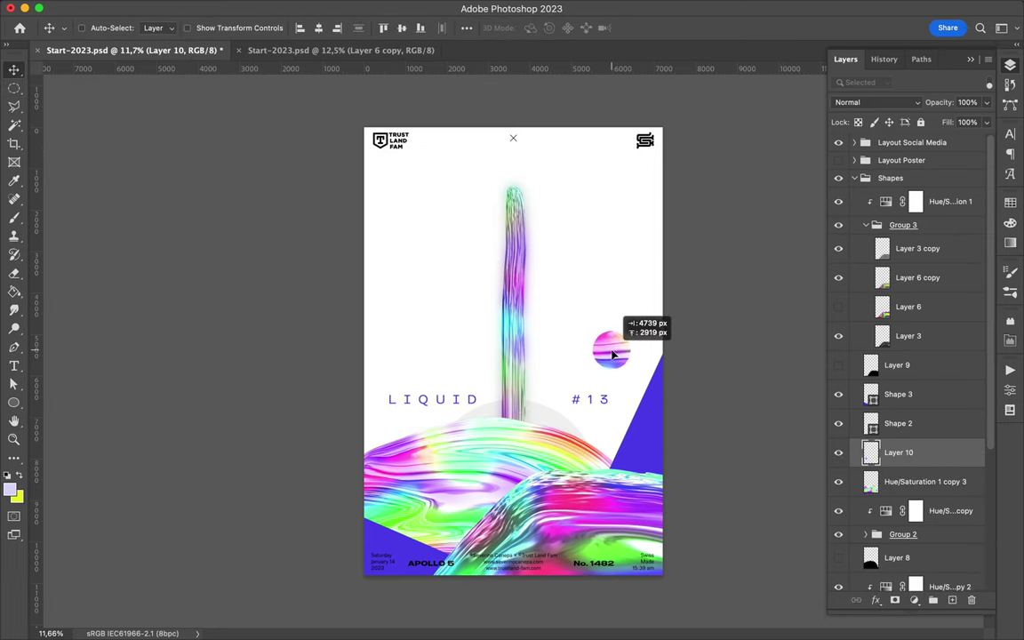
Cut a second sphere left of the pillar and scale both spheres smaller
{"action": "key", "text": "ctrl+j"}
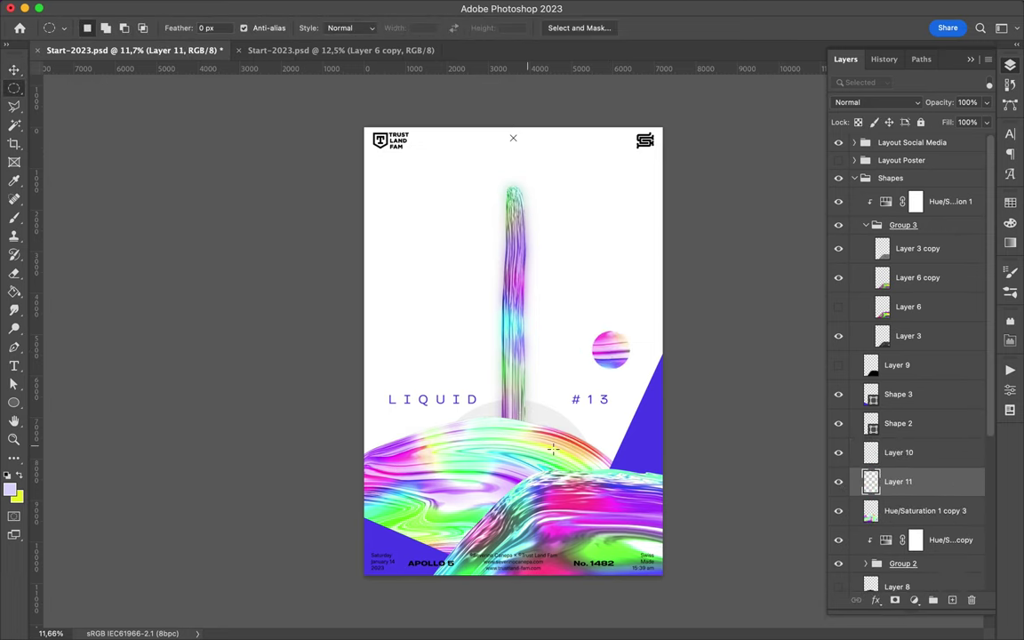
{"action": "left_click_drag", "start_coordinate": [497, 426], "coordinate": [433, 280]}
{"action": "left_click", "coordinate": [610, 349], "text": "shift"}
{"action": "key", "text": "ctrl+t"}
{"action": "left_click_drag", "start_coordinate": [630, 369], "coordinate": [564, 319]}
{"action": "key", "text": "Return"}
{"action": "mouse_move", "coordinate": [422, 272]}
{"action": "left_mouse_down"}
{"action": "mouse_move", "coordinate": [451, 297]}
{"action": "mouse_move", "coordinate": [461, 283]}
{"action": "left_mouse_up"}
{"action": "key", "text": "ctrl+t"}
{"action": "key", "text": "Return"}
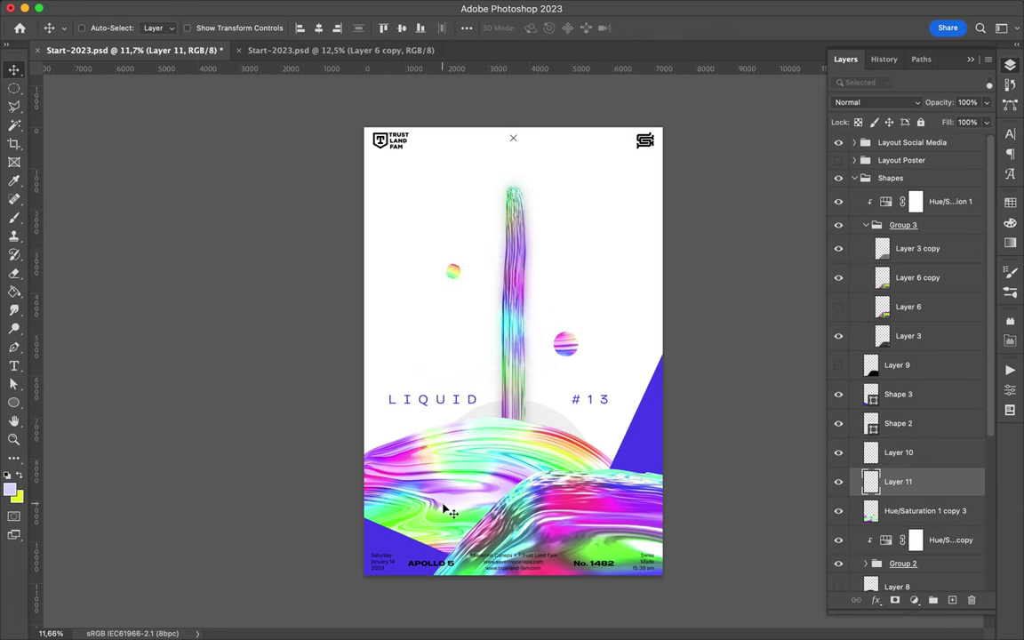
Cut a tiny third sphere near the pillar top and shrink it to about a third
{"action": "left_click", "coordinate": [417, 484], "text": "ctrl"}
{"action": "mouse_move", "coordinate": [498, 400]}
{"action": "left_mouse_down"}
{"action": "mouse_move", "coordinate": [539, 441]}
{"action": "mouse_move", "coordinate": [523, 265]}
{"action": "mouse_move", "coordinate": [513, 250]}
{"action": "left_mouse_up"}
{"action": "key", "text": "ctrl+j"}
{"action": "key", "text": "ctrl+t"}
{"action": "key", "text": "Return"}
{"action": "left_click", "coordinate": [418, 414], "text": "ctrl"}
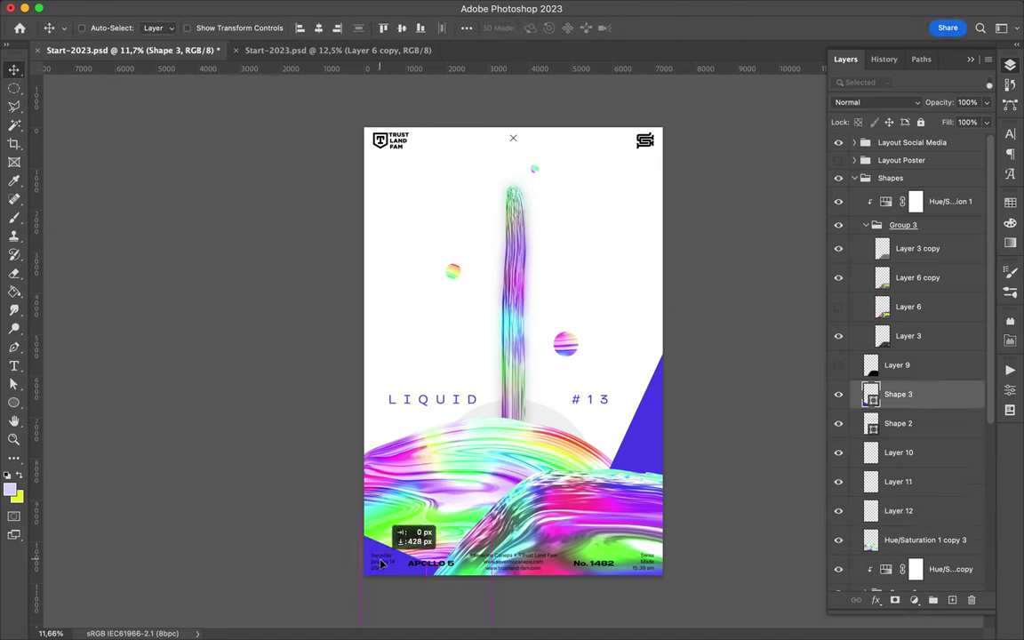
Narrow the right triangle and recolour it light lavender from the Swatches
{"action": "left_click", "coordinate": [607, 487], "text": "ctrl"}
{"action": "key", "text": "a"}
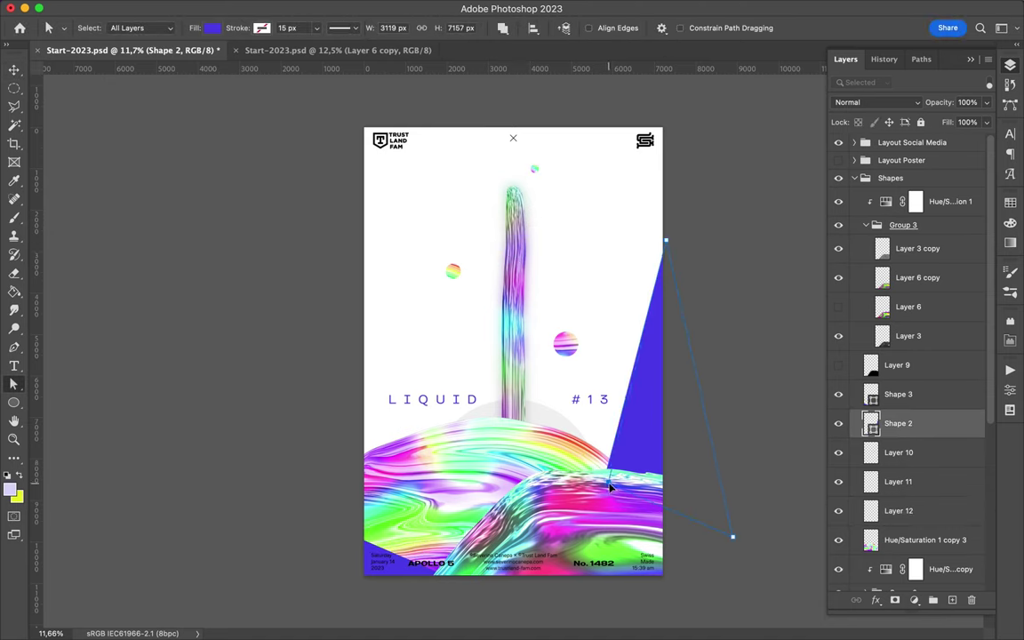
{"action": "left_click_drag", "start_coordinate": [610, 487], "coordinate": [648, 491]}
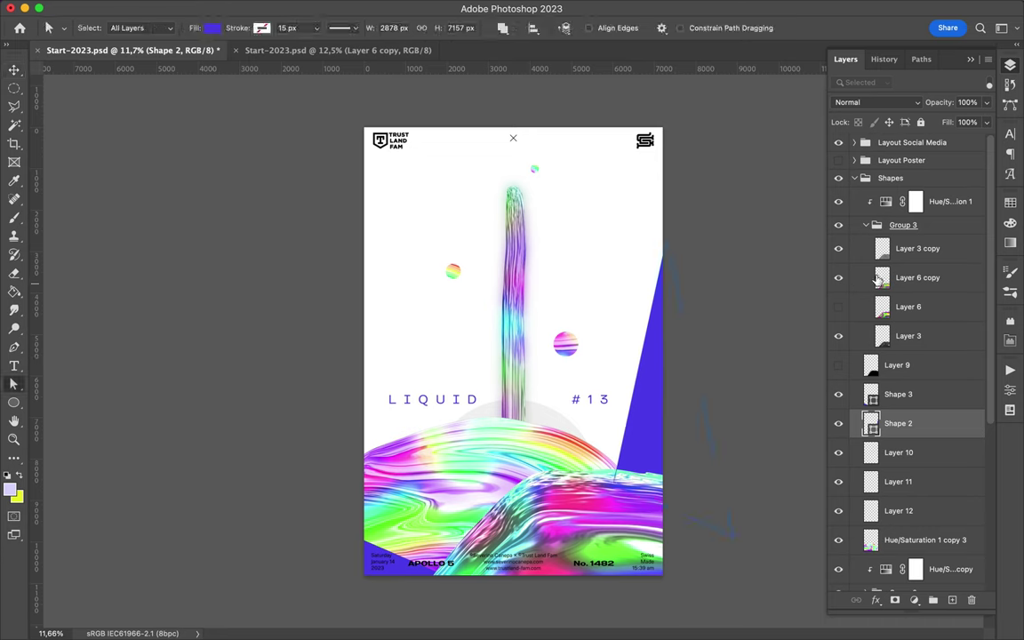
{"action": "key", "text": "F7"}
Draw a new blue triangle at the lower right and place its layer under Layer 3
{"action": "key", "text": "p"}
{"action": "left_click", "coordinate": [673, 400]}
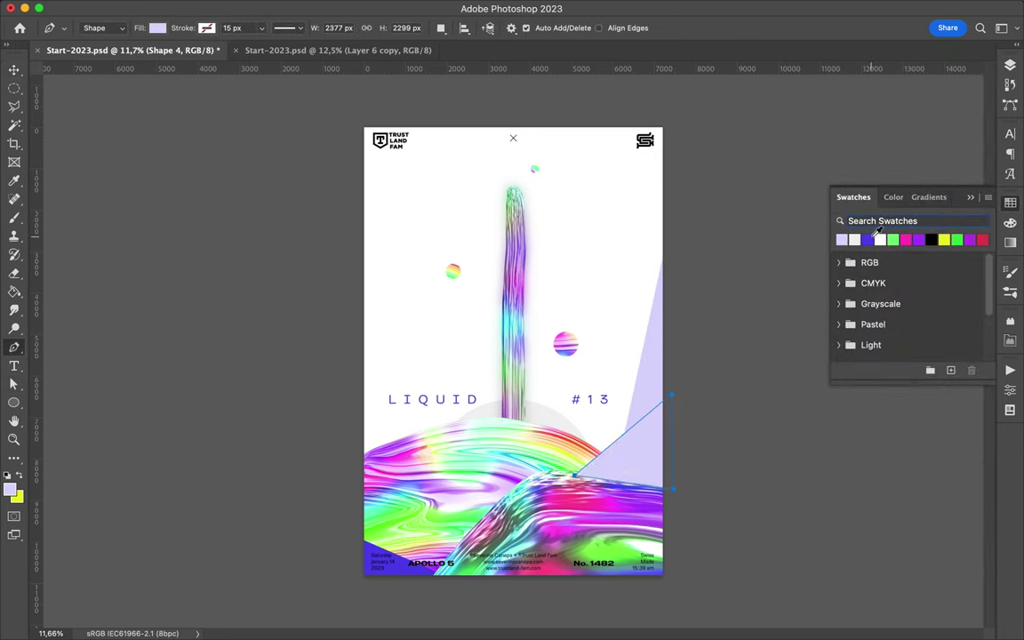
{"action": "key", "text": "F7"}
{"action": "left_click_drag", "start_coordinate": [897, 143], "coordinate": [898, 355]}
{"action": "key", "text": "v"}
{"action": "key", "text": "p"}
{"action": "key", "text": "v"}
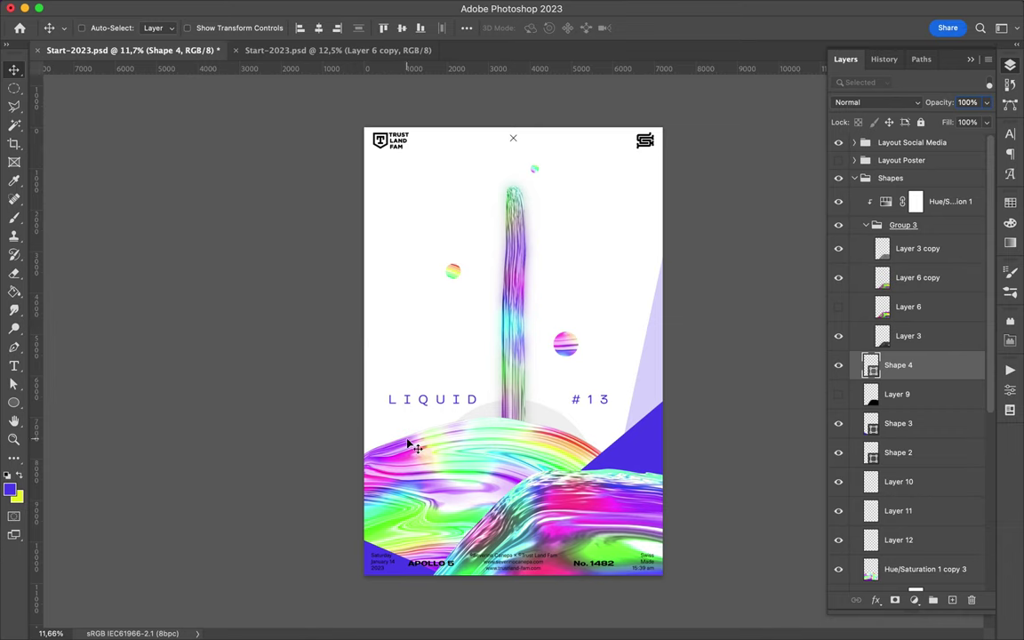
Shift the Group 3 wave artwork and move both blue triangles lower on the poster
{"action": "left_click", "coordinate": [409, 444], "text": "ctrl"}
{"action": "left_click", "coordinate": [865, 225]}
{"action": "left_click_drag", "start_coordinate": [633, 490], "coordinate": [642, 495]}
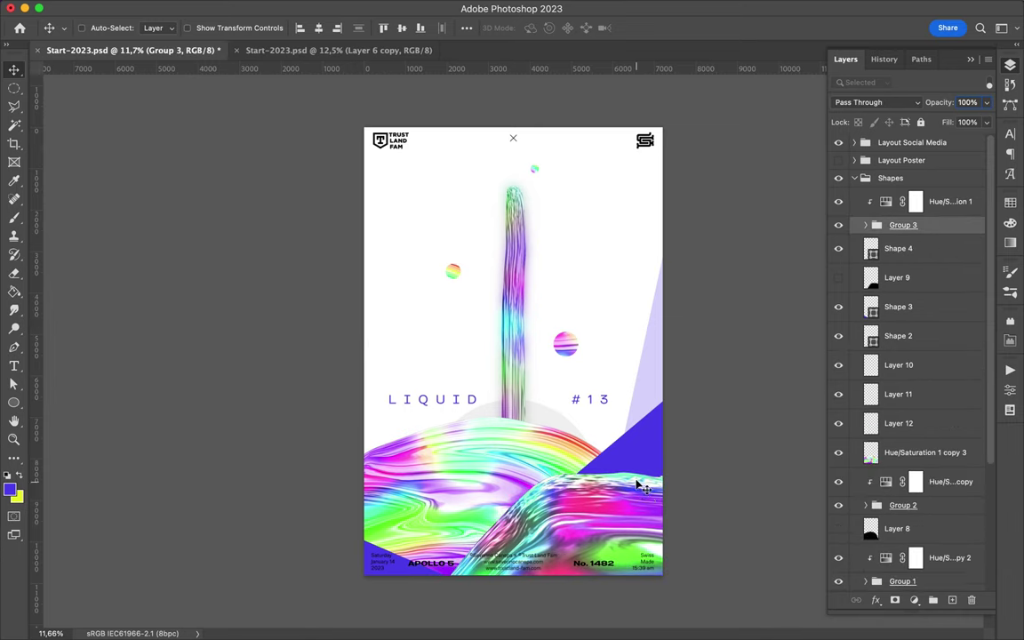
{"action": "left_click_drag", "start_coordinate": [639, 363], "coordinate": [645, 407]}
Draw a lavender triangle at the left edge and stack its layer near the background
{"action": "key", "text": "p"}
{"action": "left_click", "coordinate": [357, 274]}
{"action": "left_click", "coordinate": [453, 435]}
{"action": "left_click", "coordinate": [358, 464]}
{"action": "key", "text": "a"}
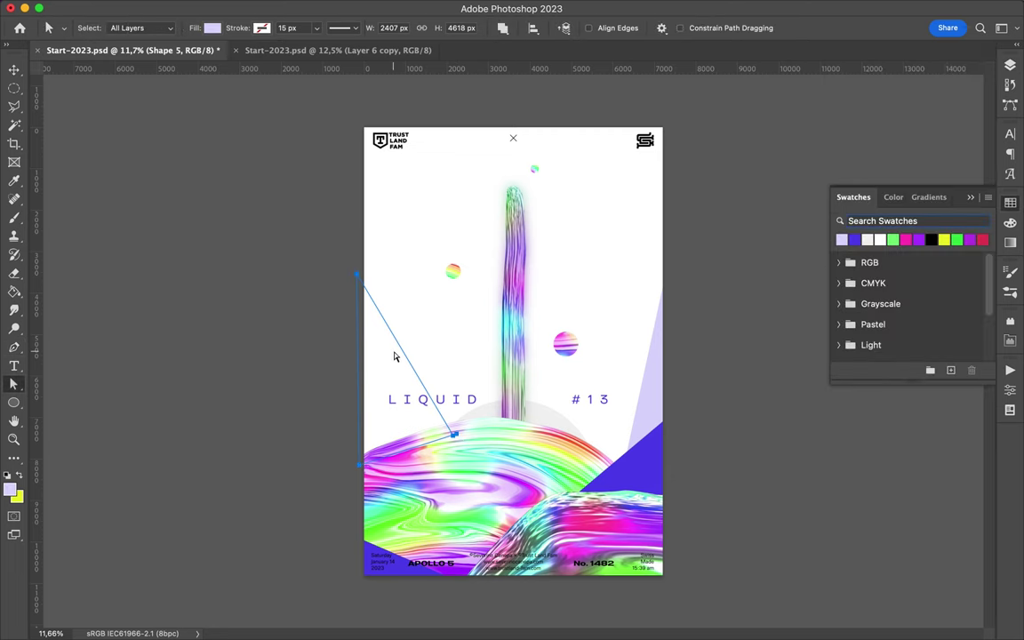
{"action": "left_click", "coordinate": [1009, 65]}
{"action": "mouse_move", "coordinate": [915, 233]}
{"action": "left_mouse_down"}
{"action": "mouse_move", "coordinate": [915, 620]}
{"action": "mouse_move", "coordinate": [916, 561]}
{"action": "left_mouse_up"}
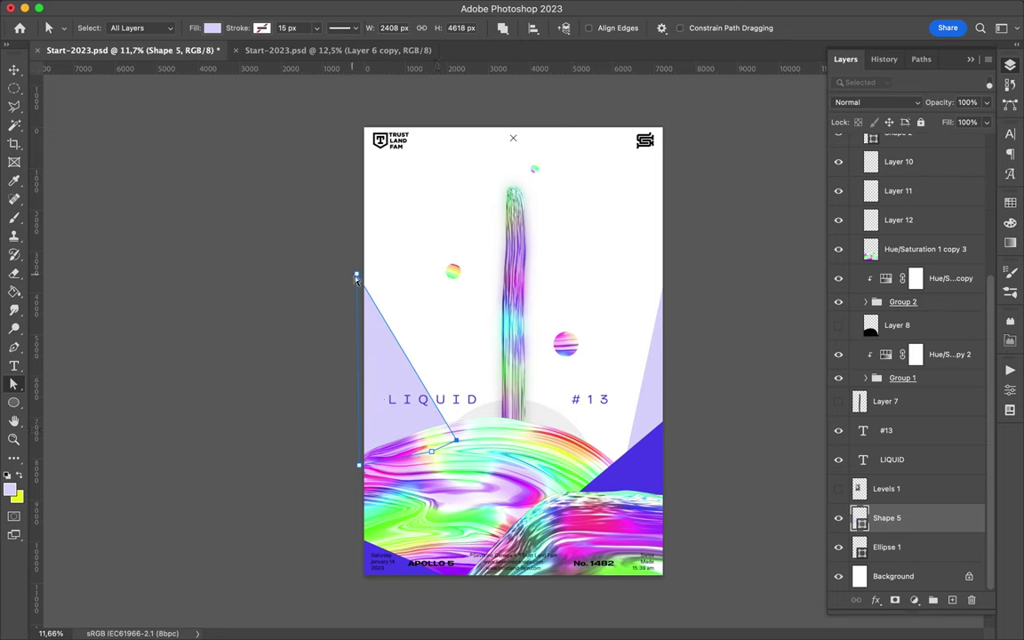
{"action": "key", "text": "Delete"}
Add Ellipse 2 at the pillar's base, enlarged to 1927 px, and reposition the left triangle
{"action": "key", "text": "v"}
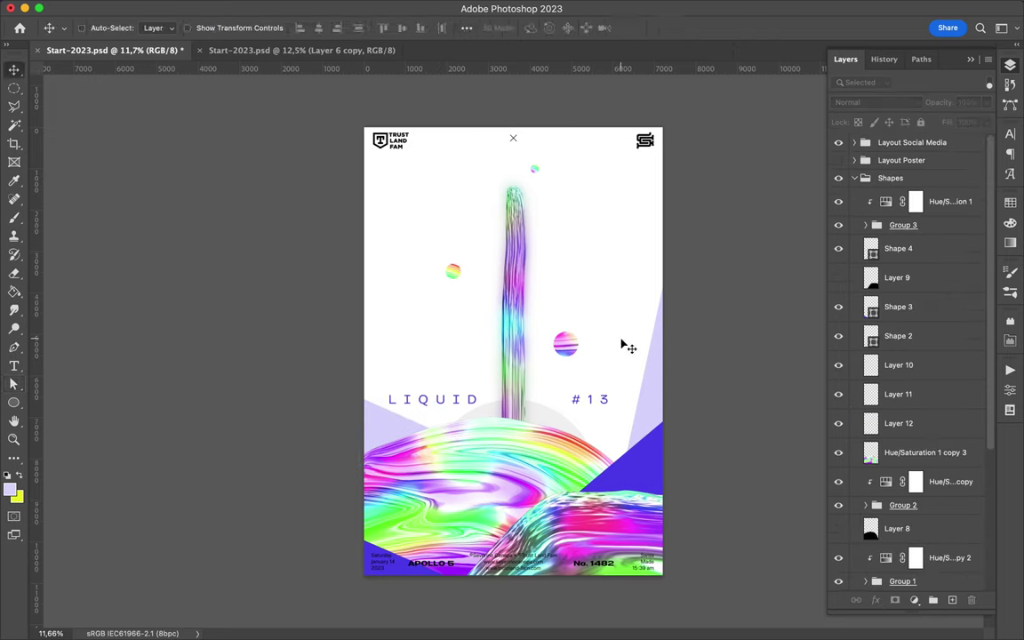
{"action": "mouse_move", "coordinate": [564, 420]}
{"action": "left_mouse_down"}
{"action": "mouse_move", "coordinate": [551, 401]}
{"action": "mouse_move", "coordinate": [542, 413]}
{"action": "left_mouse_up"}
{"action": "key", "text": "u"}
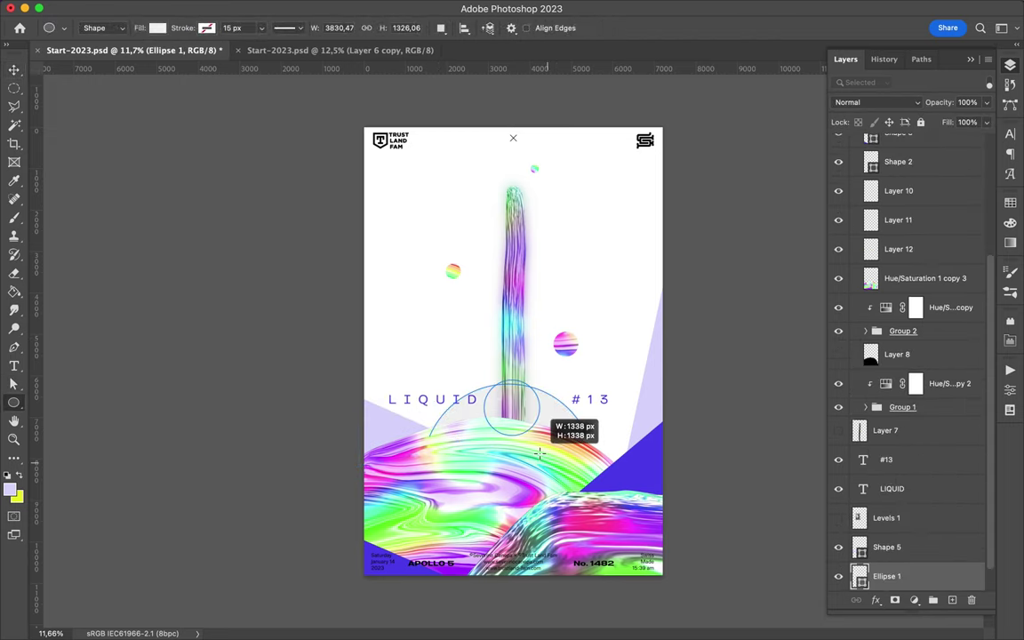
{"action": "key", "text": "v"}
{"action": "key", "text": "ctrl+t"}
{"action": "left_click_drag", "start_coordinate": [539, 408], "coordinate": [553, 463]}
{"action": "key", "text": "Return"}
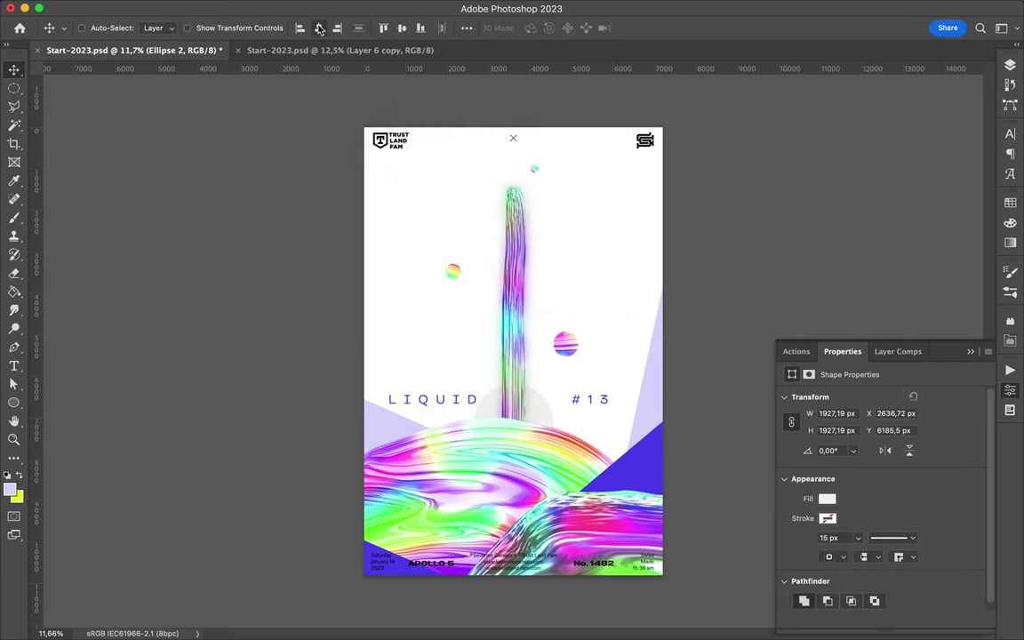
{"action": "left_click", "coordinate": [666, 402], "text": "ctrl"}
{"action": "left_click_drag", "start_coordinate": [645, 430], "coordinate": [374, 440]}
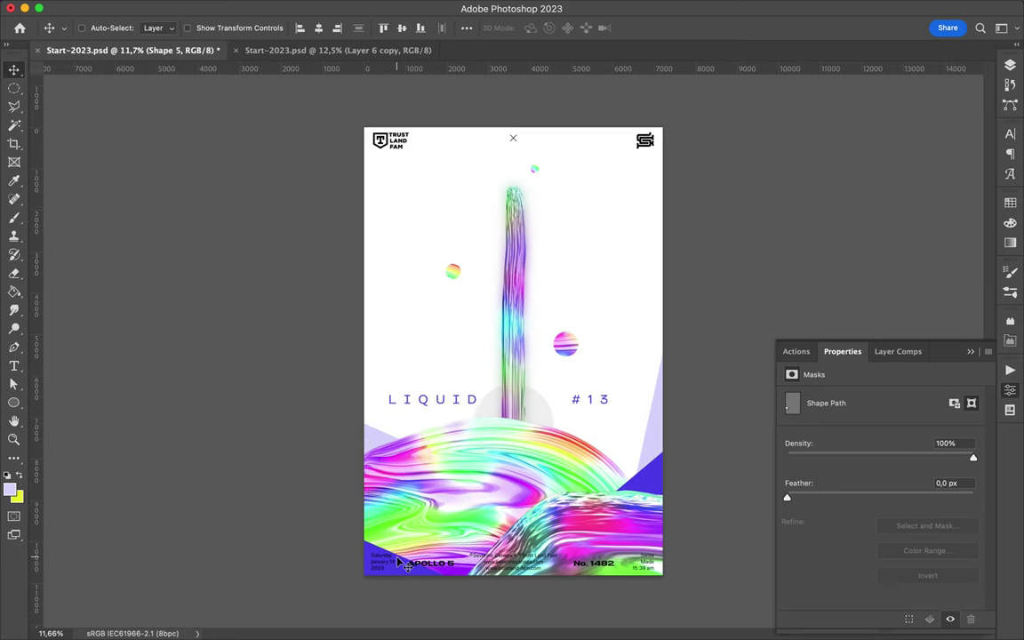
Draw tall triangle Shape 6 behind the pillar and place it just above Background
{"action": "key", "text": "p"}
{"action": "left_click", "coordinate": [513, 253]}
{"action": "left_click", "coordinate": [448, 429]}
{"action": "left_click", "coordinate": [571, 449]}
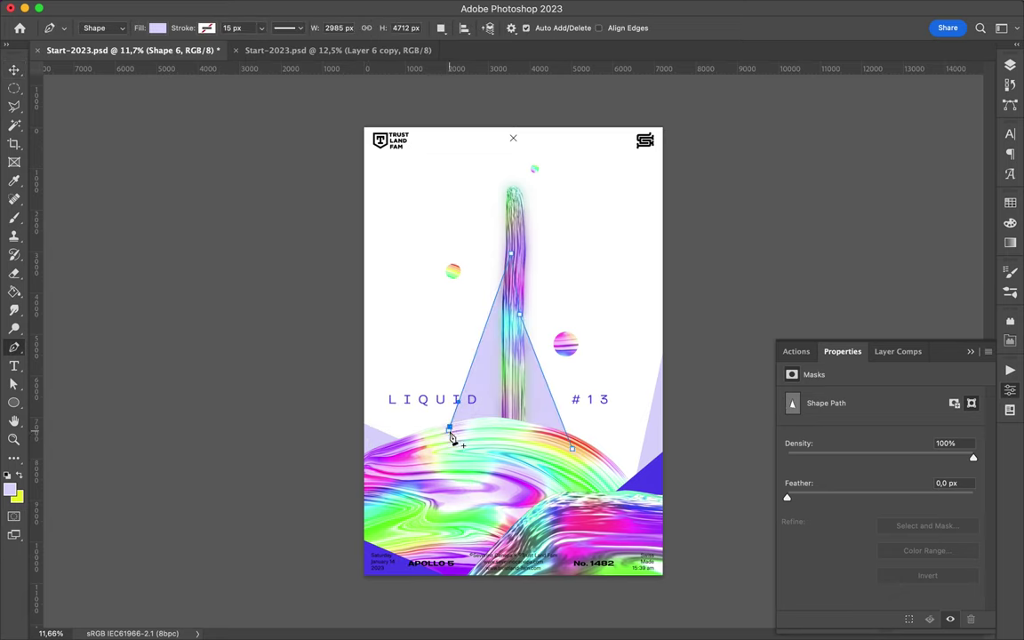
{"action": "left_click", "coordinate": [448, 429]}
{"action": "left_click", "coordinate": [1010, 65]}
{"action": "left_click_drag", "start_coordinate": [922, 546], "coordinate": [922, 557]}
Lower Shape 6's opacity so the tall lavender triangle is faint, then adjust its position
{"action": "key", "text": "v"}
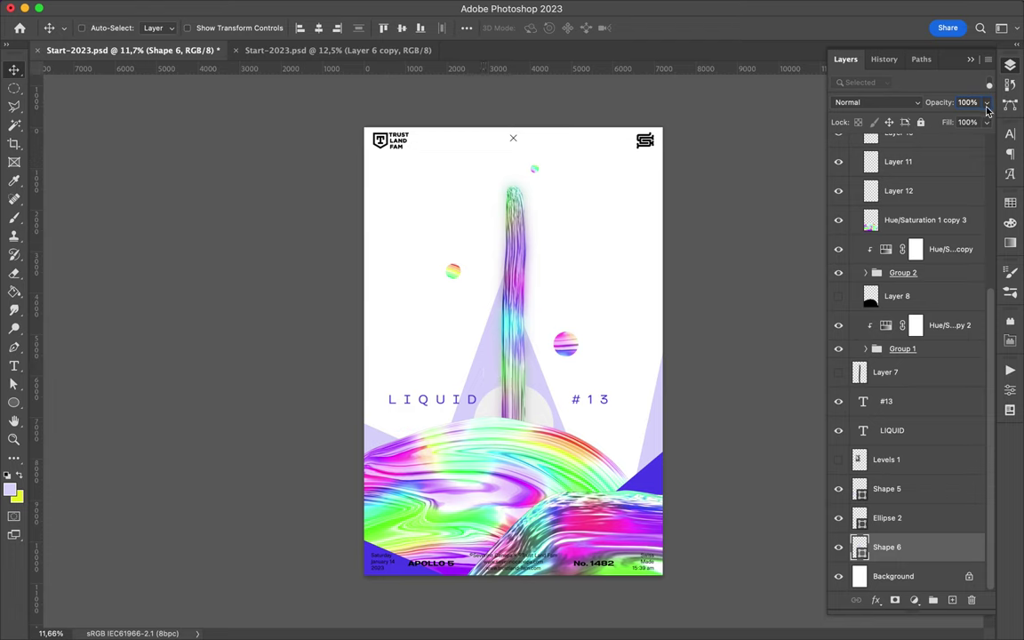
{"action": "key", "text": "i"}
{"action": "left_click", "coordinate": [487, 363]}
{"action": "left_click", "coordinate": [1009, 203]}
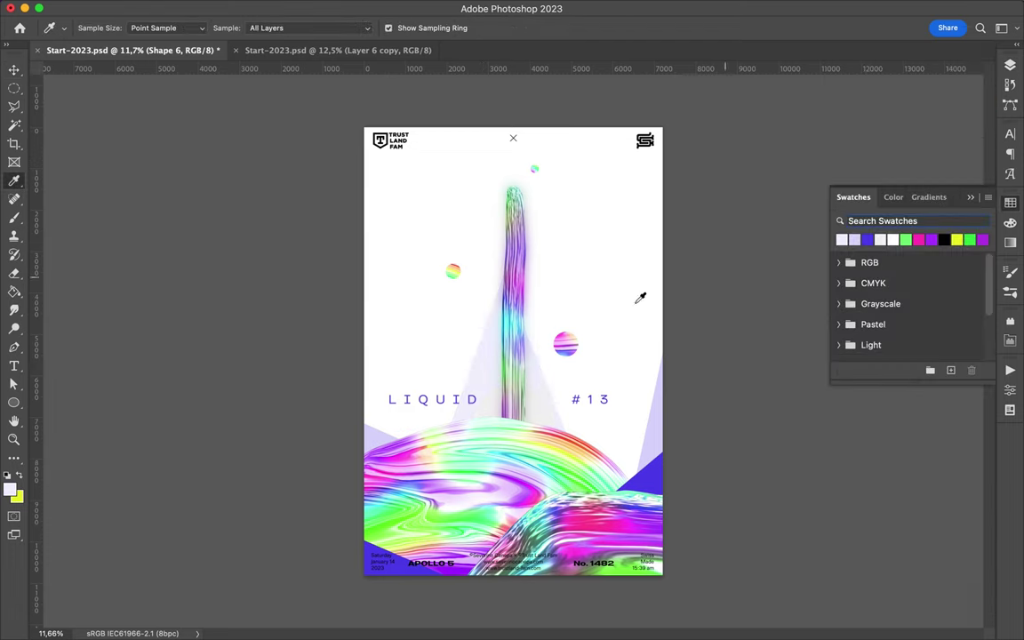
{"action": "key", "text": "v"}
{"action": "left_click_drag", "start_coordinate": [493, 401], "coordinate": [491, 378]}
{"action": "key", "text": "a"}
{"action": "left_click", "coordinate": [517, 365]}
{"action": "left_click", "coordinate": [609, 472]}
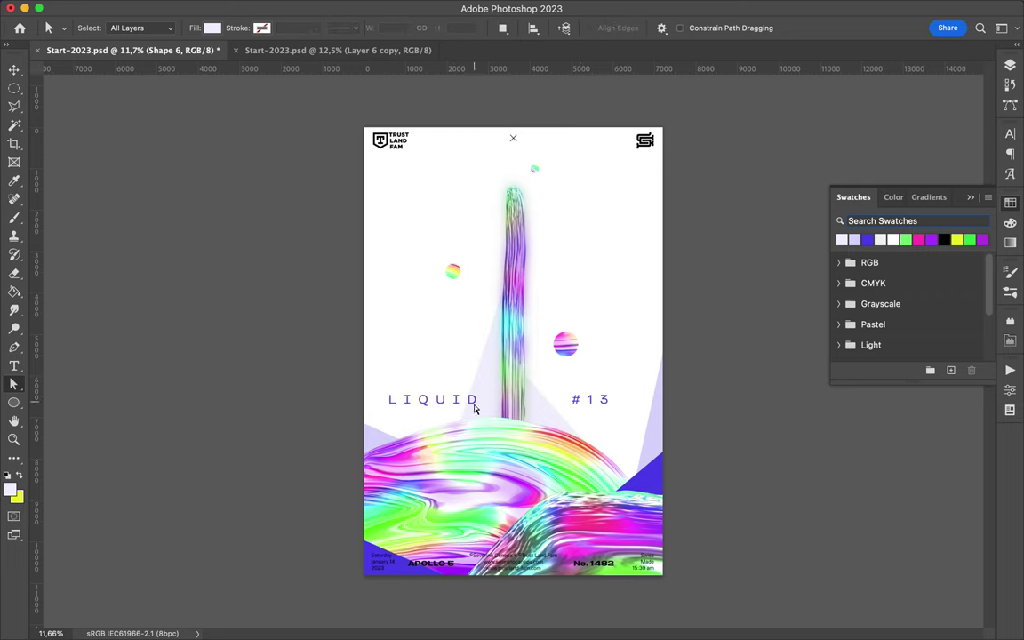
Nudge the LIQUID title closer to the pillar
{"action": "key", "text": "v"}
{"action": "left_click", "coordinate": [1010, 133]}
{"action": "left_click_drag", "start_coordinate": [451, 403], "coordinate": [463, 407]}
Select the #13 title layer and save the finished poster
{"action": "left_click", "coordinate": [600, 404]}
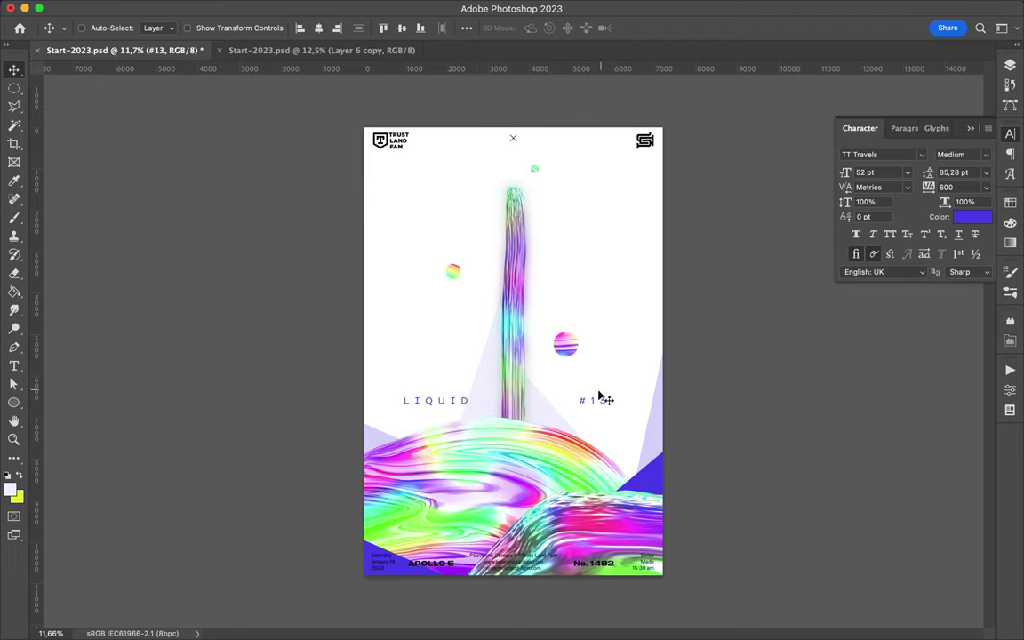
{"action": "key", "text": "ctrl+s"}
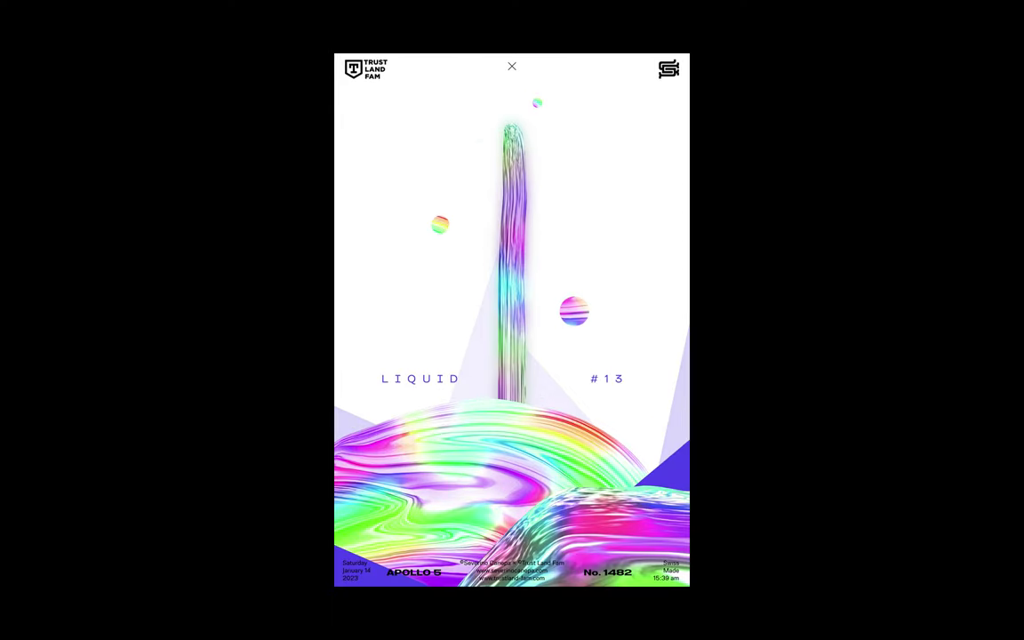